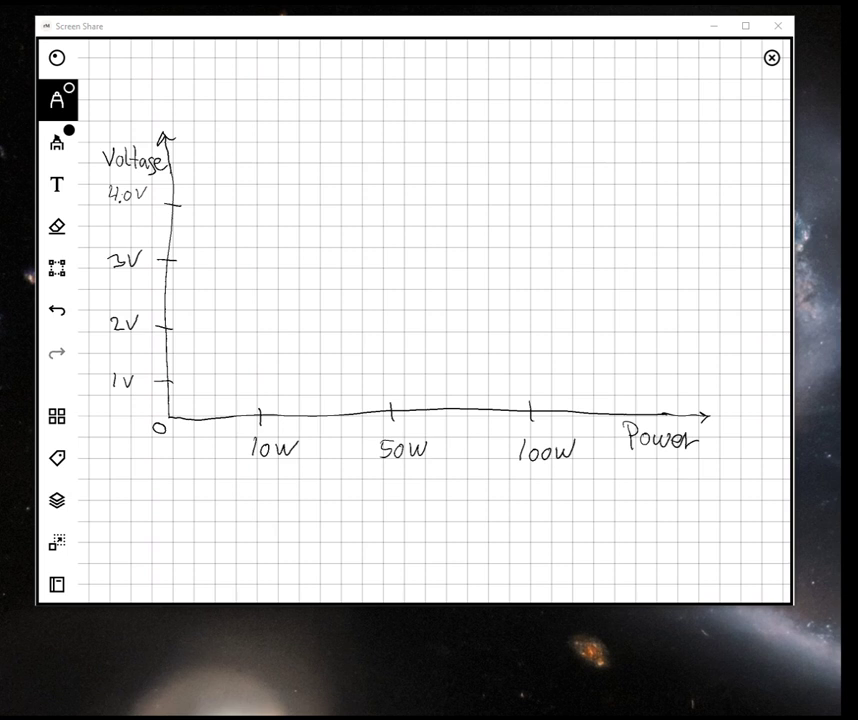
Draw a rectangular block above the chart with two inputs labelled A and B and two output arrows.
{"action": "mouse_move", "coordinate": [385, 73]}
{"action": "left_mouse_down"}
{"action": "mouse_move", "coordinate": [385, 106]}
{"action": "mouse_move", "coordinate": [443, 67]}
{"action": "mouse_move", "coordinate": [381, 112]}
{"action": "mouse_move", "coordinate": [384, 79]}
{"action": "mouse_move", "coordinate": [384, 100]}
{"action": "left_mouse_up"}
{"action": "mouse_move", "coordinate": [338, 77]}
{"action": "left_mouse_down"}
{"action": "mouse_move", "coordinate": [355, 75]}
{"action": "mouse_move", "coordinate": [338, 107]}
{"action": "left_mouse_up"}
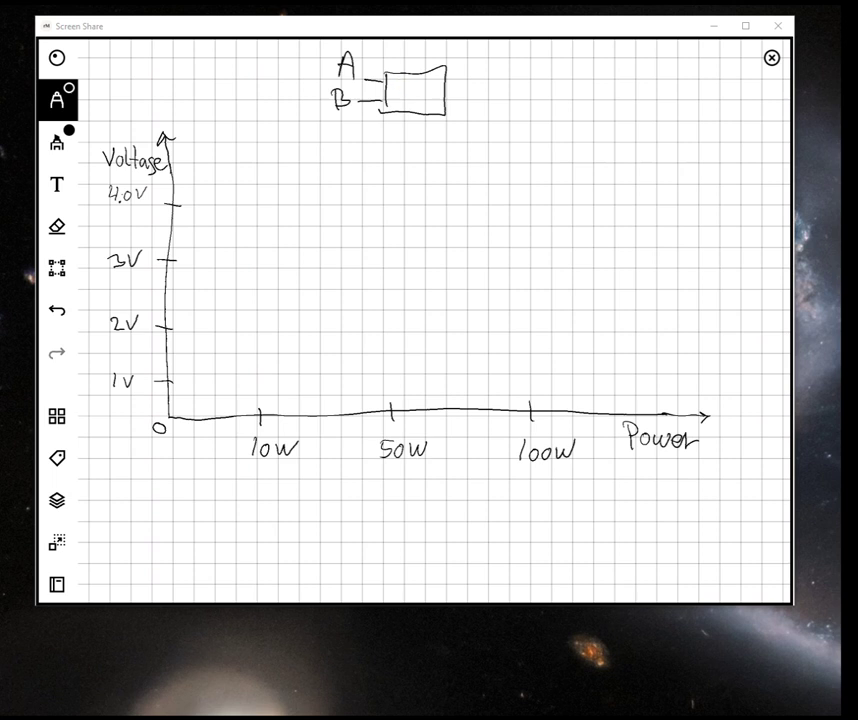
{"action": "mouse_move", "coordinate": [447, 76]}
{"action": "left_mouse_down"}
{"action": "mouse_move", "coordinate": [478, 77]}
{"action": "mouse_move", "coordinate": [478, 101]}
{"action": "left_mouse_up"}
{"action": "left_click_drag", "start_coordinate": [470, 73], "coordinate": [470, 109]}
Write the label FWD beside input A and a second label beside input B.
{"action": "mouse_move", "coordinate": [270, 58]}
{"action": "left_mouse_down"}
{"action": "mouse_move", "coordinate": [271, 78]}
{"action": "mouse_move", "coordinate": [283, 57]}
{"action": "left_mouse_up"}
{"action": "mouse_move", "coordinate": [271, 67]}
{"action": "left_mouse_down"}
{"action": "mouse_move", "coordinate": [295, 66]}
{"action": "mouse_move", "coordinate": [298, 76]}
{"action": "left_mouse_up"}
{"action": "left_click_drag", "start_coordinate": [298, 60], "coordinate": [299, 76]}
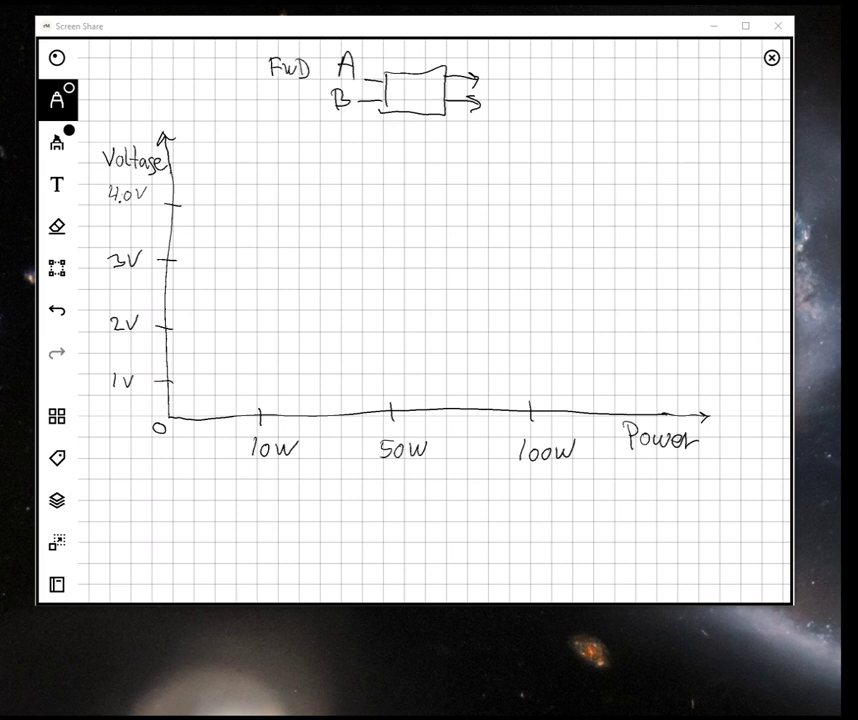
{"action": "mouse_move", "coordinate": [270, 87]}
{"action": "left_mouse_down"}
{"action": "mouse_move", "coordinate": [271, 106]}
{"action": "mouse_move", "coordinate": [283, 106]}
{"action": "left_mouse_up"}
{"action": "mouse_move", "coordinate": [288, 88]}
{"action": "left_mouse_down"}
{"action": "mouse_move", "coordinate": [288, 106]}
{"action": "mouse_move", "coordinate": [310, 88]}
{"action": "left_mouse_up"}
{"action": "mouse_move", "coordinate": [304, 88]}
{"action": "left_mouse_down"}
{"action": "mouse_move", "coordinate": [304, 106]}
{"action": "mouse_move", "coordinate": [309, 97]}
{"action": "left_mouse_up"}
Write -50-0 dBm above the block and draw a ÷10dB attenuator on the line feeding each input.
{"action": "left_click_drag", "start_coordinate": [373, 50], "coordinate": [428, 52]}
{"action": "mouse_move", "coordinate": [436, 43]}
{"action": "left_mouse_down"}
{"action": "mouse_move", "coordinate": [437, 54]}
{"action": "mouse_move", "coordinate": [476, 56]}
{"action": "left_mouse_up"}
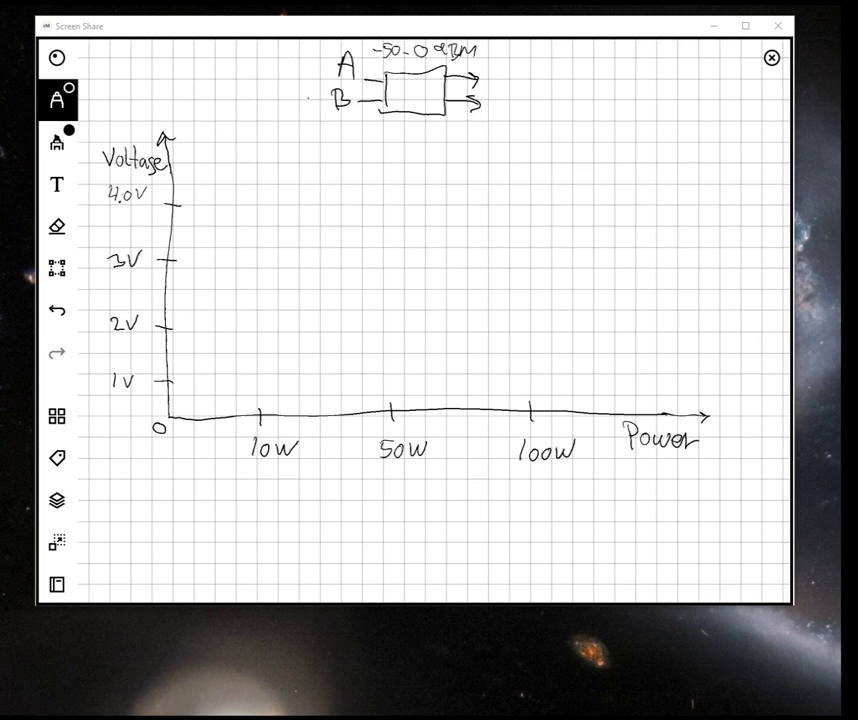
{"action": "mouse_move", "coordinate": [295, 74]}
{"action": "left_mouse_down"}
{"action": "mouse_move", "coordinate": [323, 75]}
{"action": "mouse_move", "coordinate": [262, 66]}
{"action": "mouse_move", "coordinate": [288, 79]}
{"action": "mouse_move", "coordinate": [220, 66]}
{"action": "mouse_move", "coordinate": [257, 49]}
{"action": "mouse_move", "coordinate": [291, 55]}
{"action": "left_mouse_up"}
{"action": "left_click_drag", "start_coordinate": [214, 105], "coordinate": [251, 105]}
{"action": "mouse_move", "coordinate": [258, 92]}
{"action": "left_mouse_down"}
{"action": "mouse_move", "coordinate": [258, 113]}
{"action": "mouse_move", "coordinate": [316, 100]}
{"action": "left_mouse_up"}
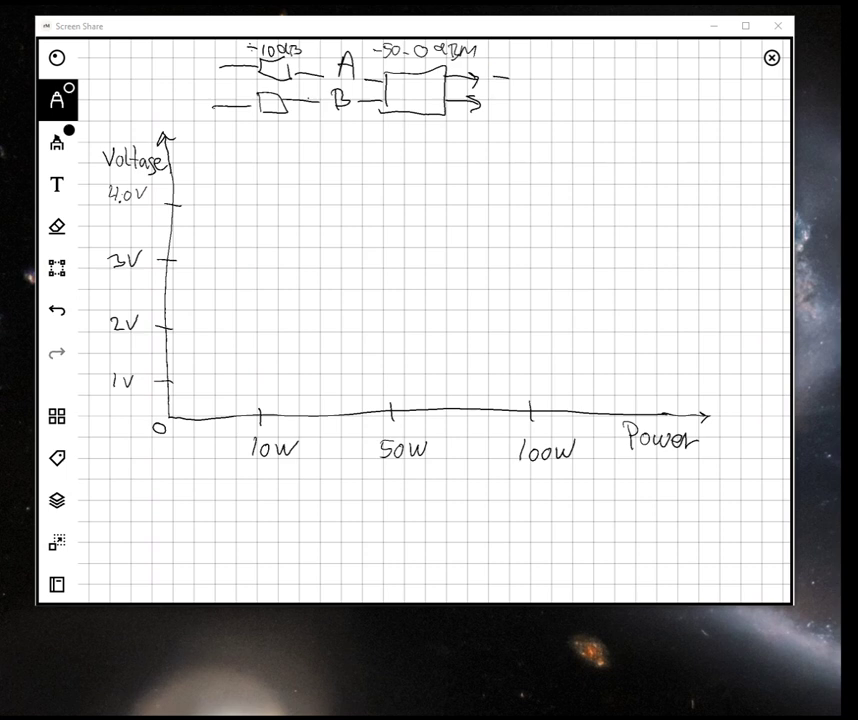
Write ÷55 mV/dB beside the output arrows and circle the input label A.
{"action": "mouse_move", "coordinate": [494, 76]}
{"action": "left_mouse_down"}
{"action": "mouse_move", "coordinate": [566, 80]}
{"action": "mouse_move", "coordinate": [578, 62]}
{"action": "mouse_move", "coordinate": [578, 86]}
{"action": "mouse_move", "coordinate": [610, 82]}
{"action": "left_mouse_up"}
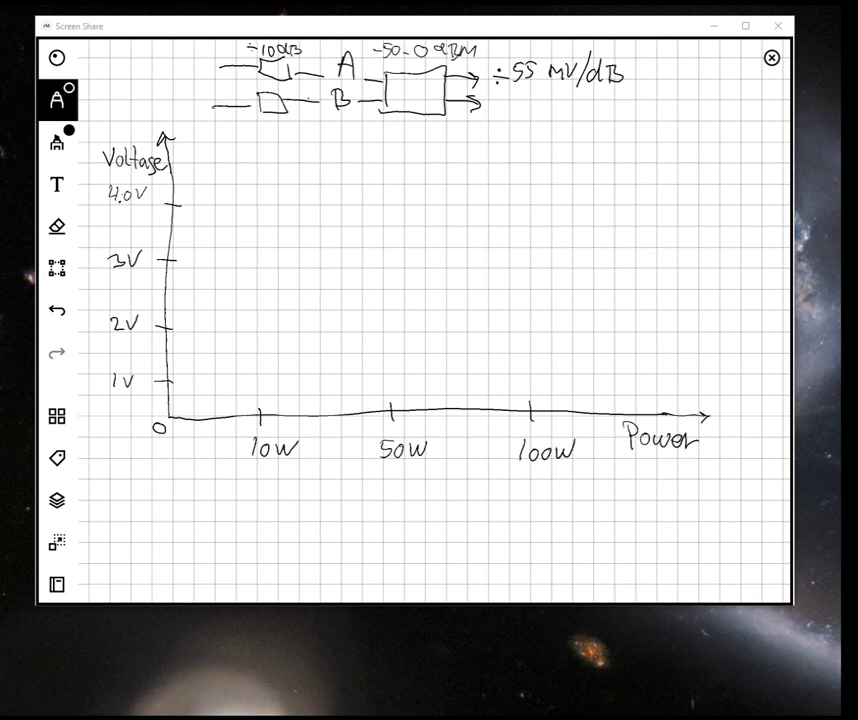
{"action": "mouse_move", "coordinate": [350, 46]}
{"action": "left_mouse_down"}
{"action": "mouse_move", "coordinate": [341, 47]}
{"action": "mouse_move", "coordinate": [333, 83]}
{"action": "left_mouse_up"}
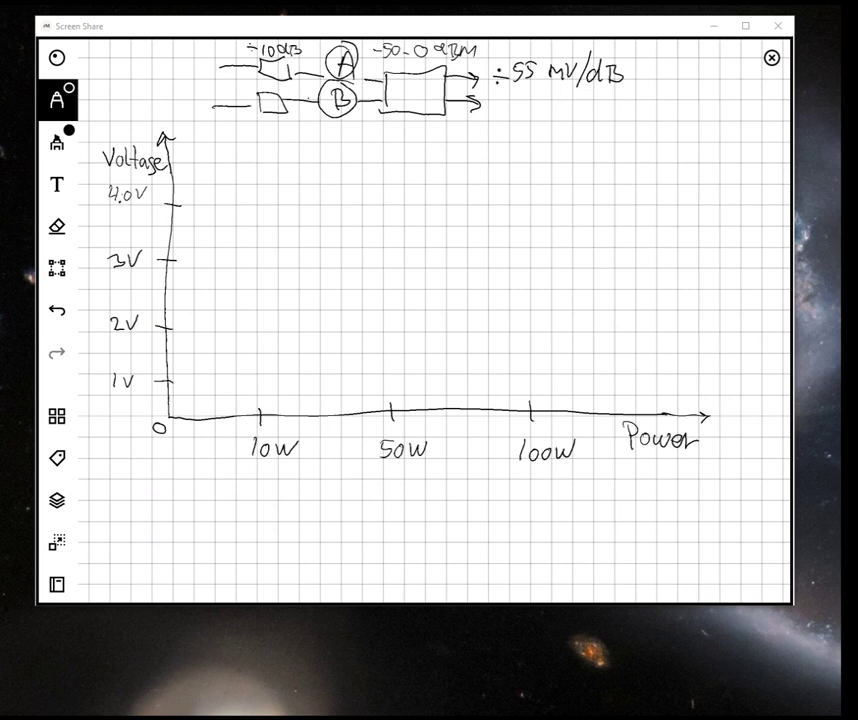
{"action": "key", "text": "ctrl+z"}
Mark a point at 4.0V on the voltage axis and write (0W≈4V) after the mV/dB note.
{"action": "left_click", "coordinate": [173, 203]}
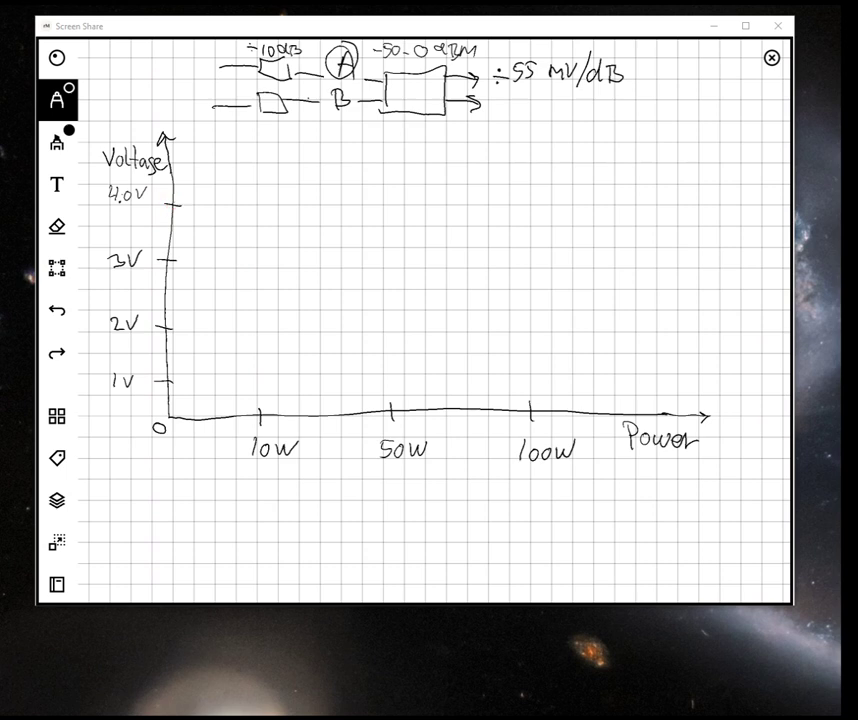
{"action": "left_click", "coordinate": [174, 204]}
{"action": "mouse_move", "coordinate": [638, 66]}
{"action": "left_mouse_down"}
{"action": "mouse_move", "coordinate": [634, 79]}
{"action": "mouse_move", "coordinate": [689, 66]}
{"action": "left_mouse_up"}
{"action": "mouse_move", "coordinate": [678, 72]}
{"action": "left_mouse_down"}
{"action": "mouse_move", "coordinate": [703, 78]}
{"action": "mouse_move", "coordinate": [713, 67]}
{"action": "left_mouse_up"}
{"action": "left_click_drag", "start_coordinate": [715, 62], "coordinate": [716, 80]}
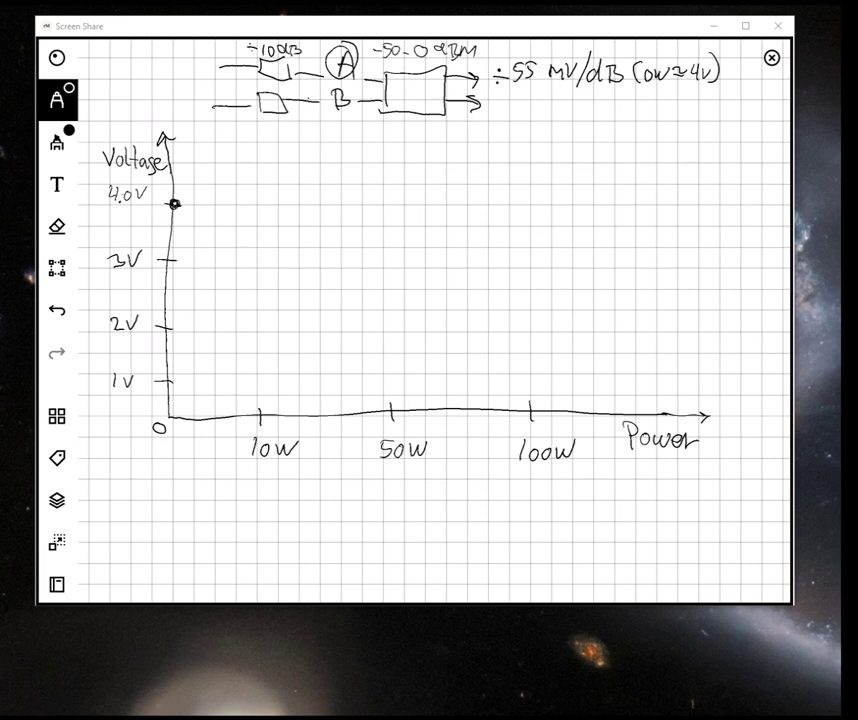
Underline the power-axis labels and both attenuators, and add arrowheads to the block's input lines.
{"action": "mouse_move", "coordinate": [238, 468]}
{"action": "left_mouse_down"}
{"action": "mouse_move", "coordinate": [398, 483]}
{"action": "mouse_move", "coordinate": [592, 479]}
{"action": "left_mouse_up"}
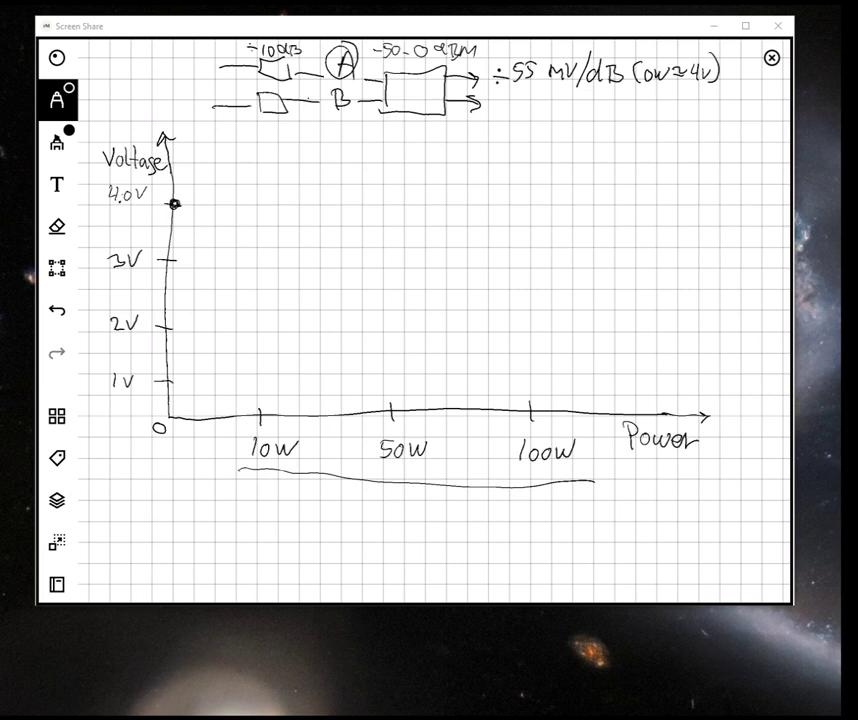
{"action": "mouse_move", "coordinate": [370, 71]}
{"action": "left_mouse_down"}
{"action": "mouse_move", "coordinate": [382, 80]}
{"action": "mouse_move", "coordinate": [369, 84]}
{"action": "mouse_move", "coordinate": [373, 103]}
{"action": "left_mouse_up"}
{"action": "left_click_drag", "start_coordinate": [247, 124], "coordinate": [288, 124]}
{"action": "left_click_drag", "start_coordinate": [252, 90], "coordinate": [290, 88]}
{"action": "key", "text": "Page_Down"}
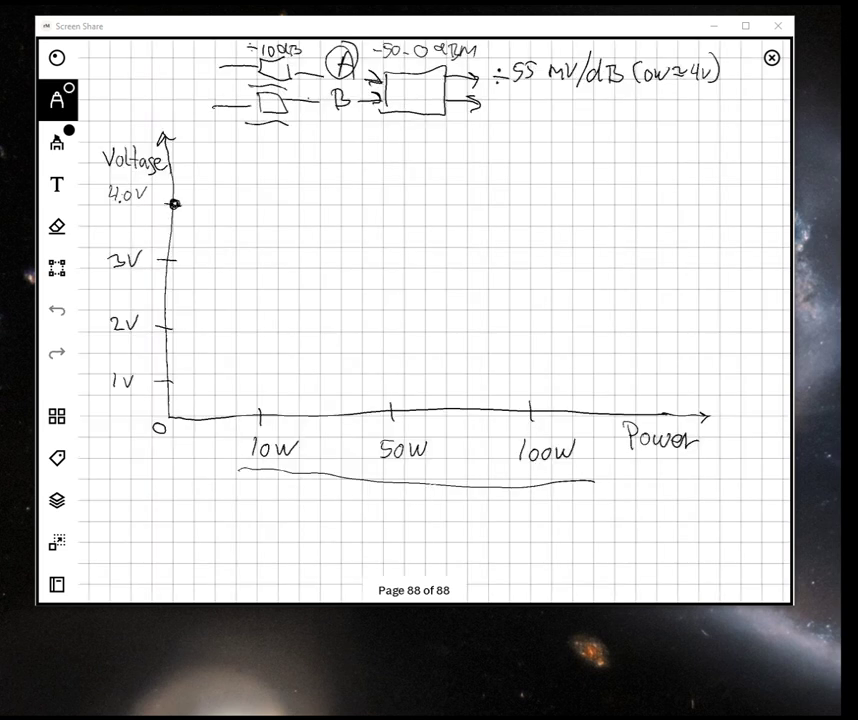
{"action": "left_click_drag", "start_coordinate": [716, 511], "coordinate": [708, 528]}
{"action": "key", "text": "ctrl+z"}
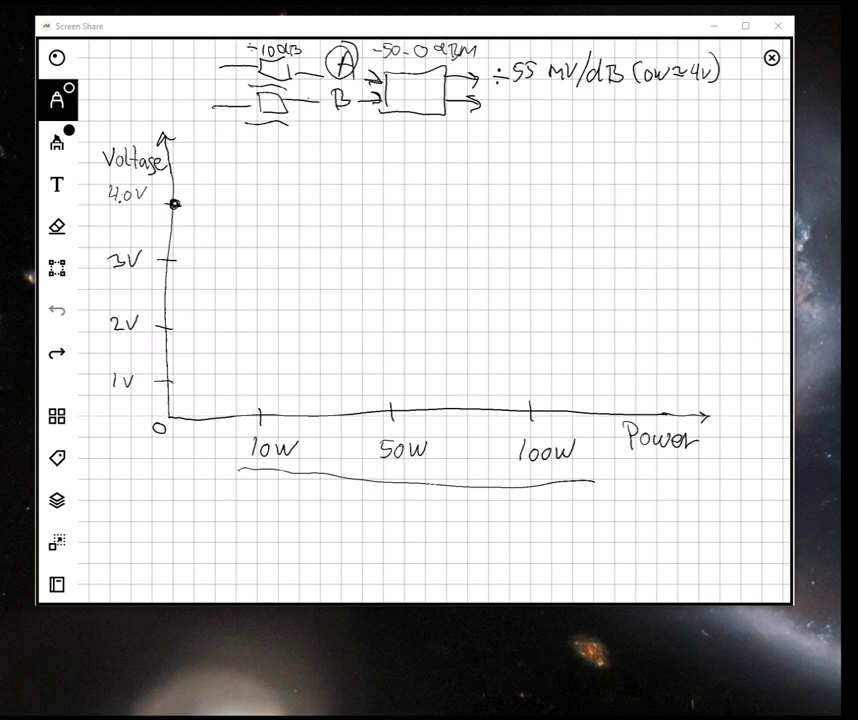
Circle the input label B and mark a point on each line between the attenuators and the inputs.
{"action": "left_click_drag", "start_coordinate": [340, 88], "coordinate": [336, 86]}
{"action": "left_click_drag", "start_coordinate": [310, 71], "coordinate": [305, 101]}
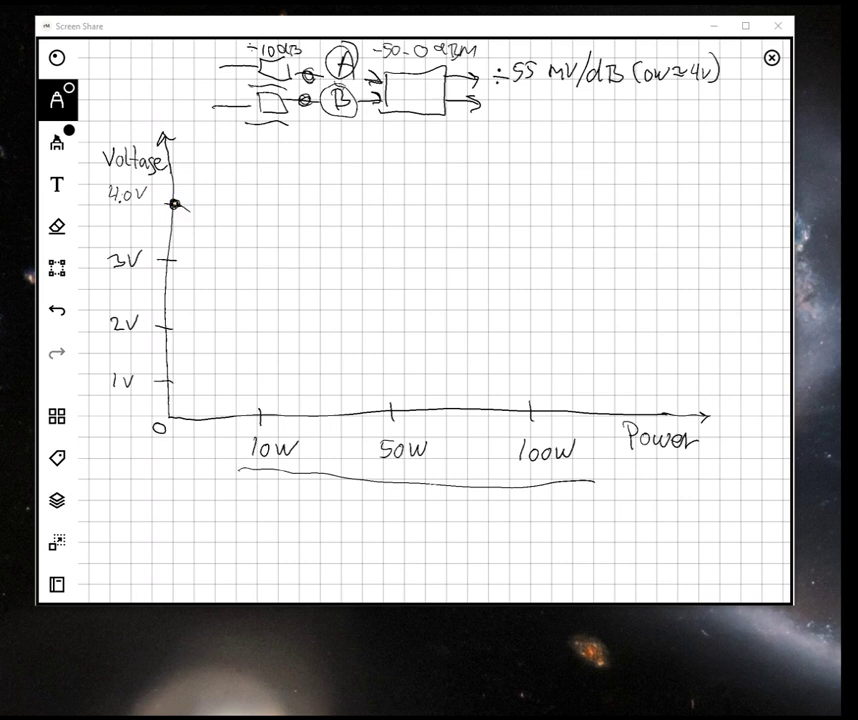
Draw a falling line from the 4.0V point to beyond 50W, marking its end and labelling it 1,5V.
{"action": "mouse_move", "coordinate": [192, 212]}
{"action": "left_mouse_down"}
{"action": "mouse_move", "coordinate": [295, 255]}
{"action": "mouse_move", "coordinate": [458, 357]}
{"action": "left_mouse_up"}
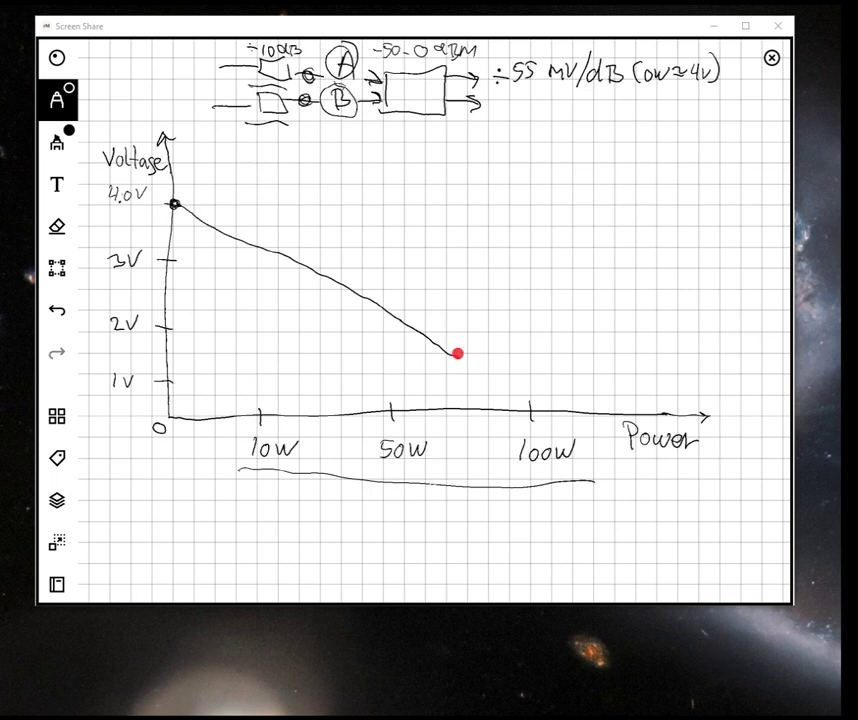
{"action": "mouse_move", "coordinate": [458, 353]}
{"action": "left_mouse_down"}
{"action": "mouse_move", "coordinate": [456, 338]}
{"action": "mouse_move", "coordinate": [486, 318]}
{"action": "left_mouse_up"}
{"action": "left_click", "coordinate": [462, 337]}
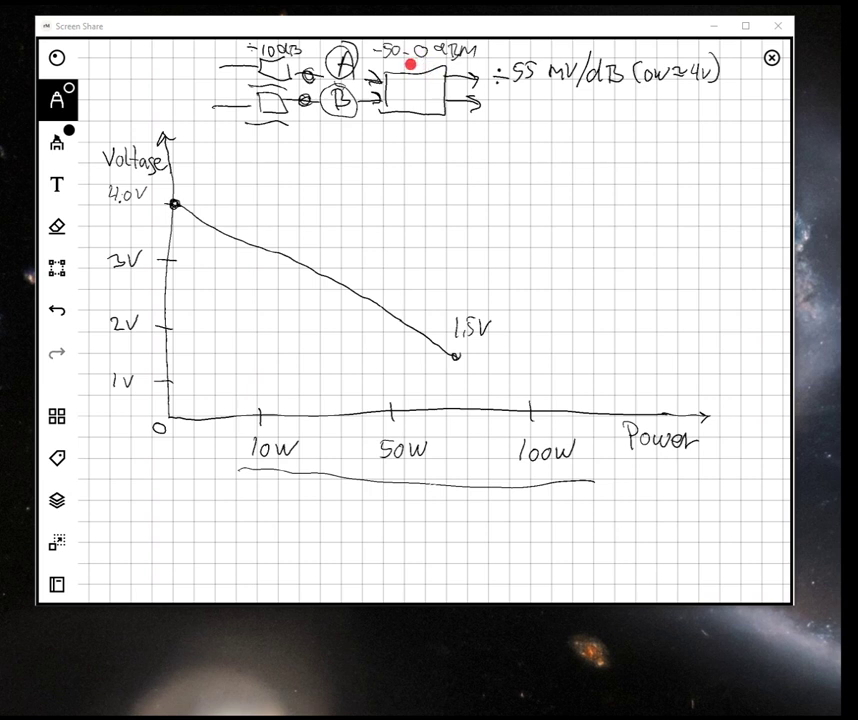
Underline the 0 dBm limit and the 55 mV slope, and write an underlined 4000 mV @ 1W beside the line.
{"action": "left_click_drag", "start_coordinate": [406, 63], "coordinate": [424, 62]}
{"action": "left_click_drag", "start_coordinate": [493, 89], "coordinate": [575, 97]}
{"action": "mouse_move", "coordinate": [476, 182]}
{"action": "left_mouse_down"}
{"action": "mouse_move", "coordinate": [490, 196]}
{"action": "mouse_move", "coordinate": [486, 204]}
{"action": "mouse_move", "coordinate": [500, 186]}
{"action": "mouse_move", "coordinate": [511, 187]}
{"action": "left_mouse_up"}
{"action": "mouse_move", "coordinate": [522, 186]}
{"action": "left_mouse_down"}
{"action": "mouse_move", "coordinate": [514, 196]}
{"action": "mouse_move", "coordinate": [522, 186]}
{"action": "mouse_move", "coordinate": [550, 198]}
{"action": "mouse_move", "coordinate": [572, 181]}
{"action": "left_mouse_up"}
{"action": "left_click_drag", "start_coordinate": [468, 210], "coordinate": [553, 216]}
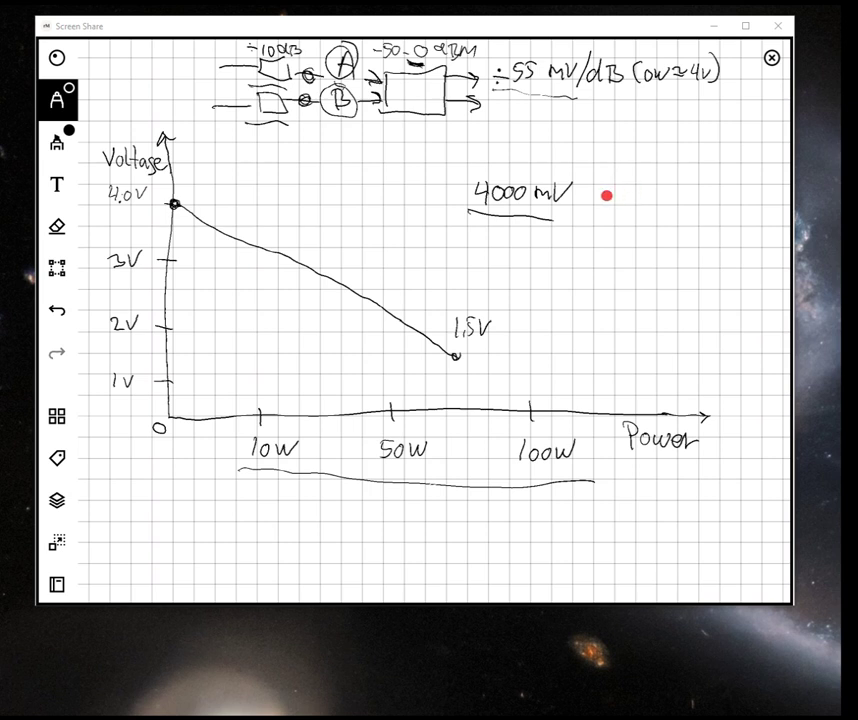
{"action": "mouse_move", "coordinate": [600, 196]}
{"action": "left_mouse_down"}
{"action": "mouse_move", "coordinate": [631, 202]}
{"action": "mouse_move", "coordinate": [662, 184]}
{"action": "left_mouse_up"}
Write an underlined 3445mV below the 4000 mV note and the difference 555m beneath it.
{"action": "mouse_move", "coordinate": [469, 237]}
{"action": "left_mouse_down"}
{"action": "mouse_move", "coordinate": [477, 246]}
{"action": "mouse_move", "coordinate": [470, 250]}
{"action": "left_mouse_up"}
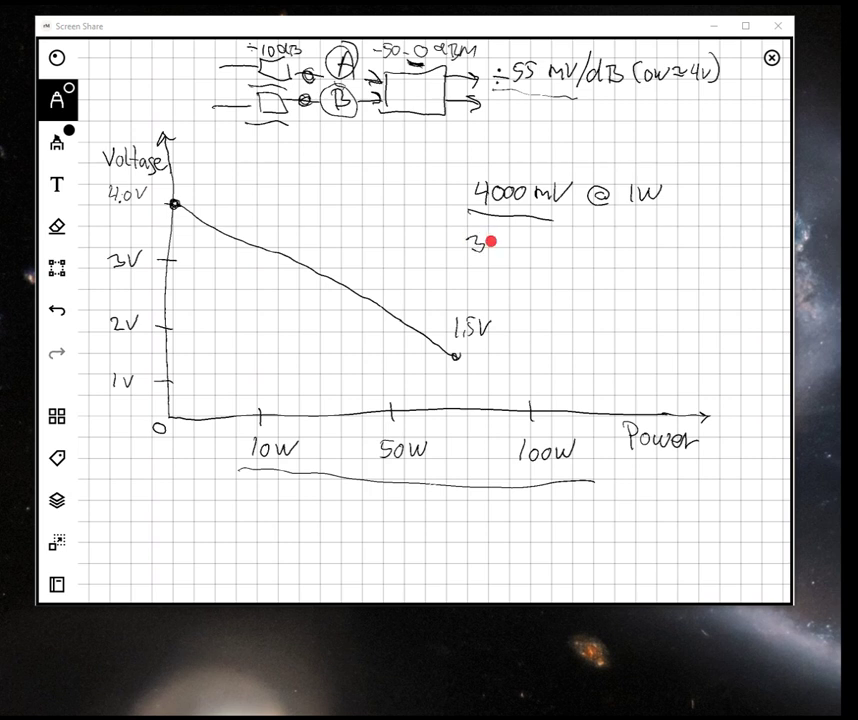
{"action": "left_click_drag", "start_coordinate": [487, 237], "coordinate": [497, 250]}
{"action": "left_click_drag", "start_coordinate": [503, 234], "coordinate": [518, 252]}
{"action": "mouse_move", "coordinate": [520, 234]}
{"action": "left_mouse_down"}
{"action": "mouse_move", "coordinate": [556, 251]}
{"action": "mouse_move", "coordinate": [567, 238]}
{"action": "left_mouse_up"}
{"action": "left_click_drag", "start_coordinate": [461, 265], "coordinate": [559, 263]}
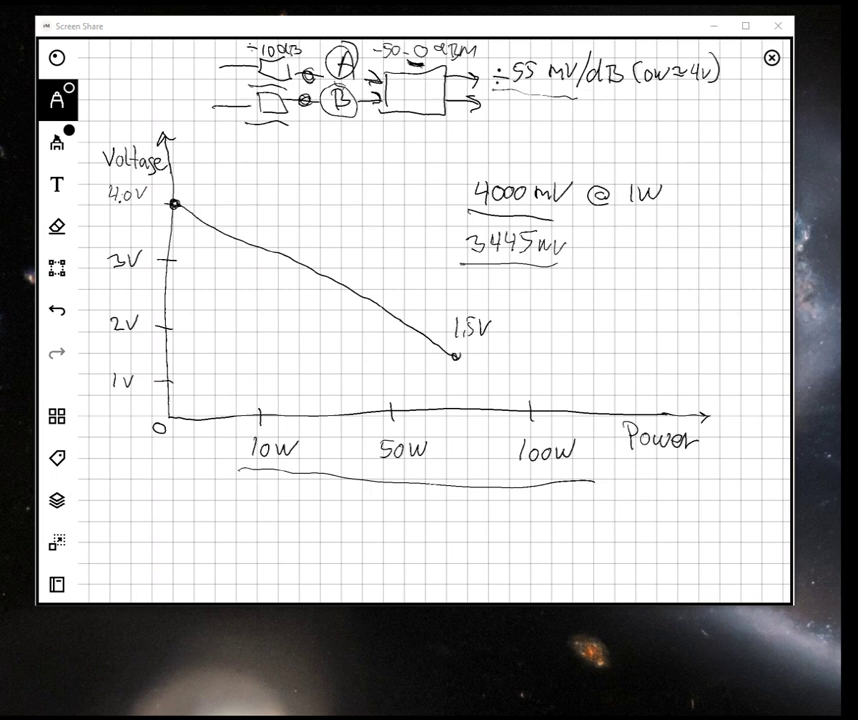
{"action": "mouse_move", "coordinate": [494, 282]}
{"action": "left_mouse_down"}
{"action": "mouse_move", "coordinate": [491, 300]}
{"action": "mouse_move", "coordinate": [507, 279]}
{"action": "mouse_move", "coordinate": [514, 300]}
{"action": "mouse_move", "coordinate": [529, 278]}
{"action": "left_mouse_up"}
{"action": "left_click_drag", "start_coordinate": [533, 281], "coordinate": [567, 295]}
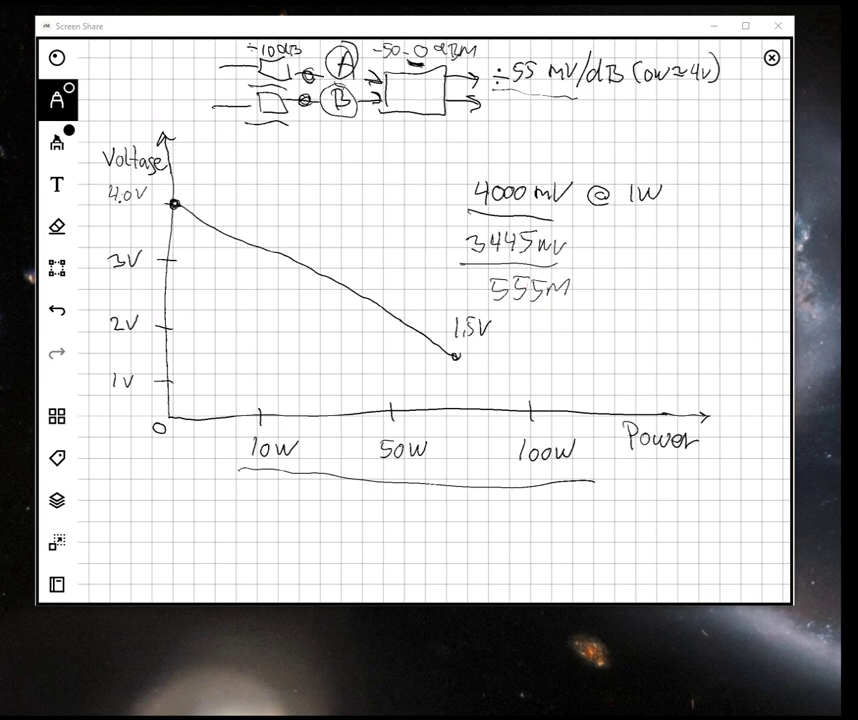
Underline the 555m difference and write = Δ10dB beside the voltage subtraction.
{"action": "left_click_drag", "start_coordinate": [592, 256], "coordinate": [606, 255]}
{"action": "left_click_drag", "start_coordinate": [592, 263], "coordinate": [607, 263]}
{"action": "mouse_move", "coordinate": [486, 308]}
{"action": "left_mouse_down"}
{"action": "mouse_move", "coordinate": [543, 301]}
{"action": "mouse_move", "coordinate": [562, 308]}
{"action": "left_mouse_up"}
{"action": "mouse_move", "coordinate": [626, 247]}
{"action": "left_mouse_down"}
{"action": "mouse_move", "coordinate": [618, 263]}
{"action": "mouse_move", "coordinate": [627, 248]}
{"action": "mouse_move", "coordinate": [641, 264]}
{"action": "mouse_move", "coordinate": [655, 252]}
{"action": "mouse_move", "coordinate": [672, 264]}
{"action": "mouse_move", "coordinate": [700, 256]}
{"action": "mouse_move", "coordinate": [697, 267]}
{"action": "left_mouse_up"}
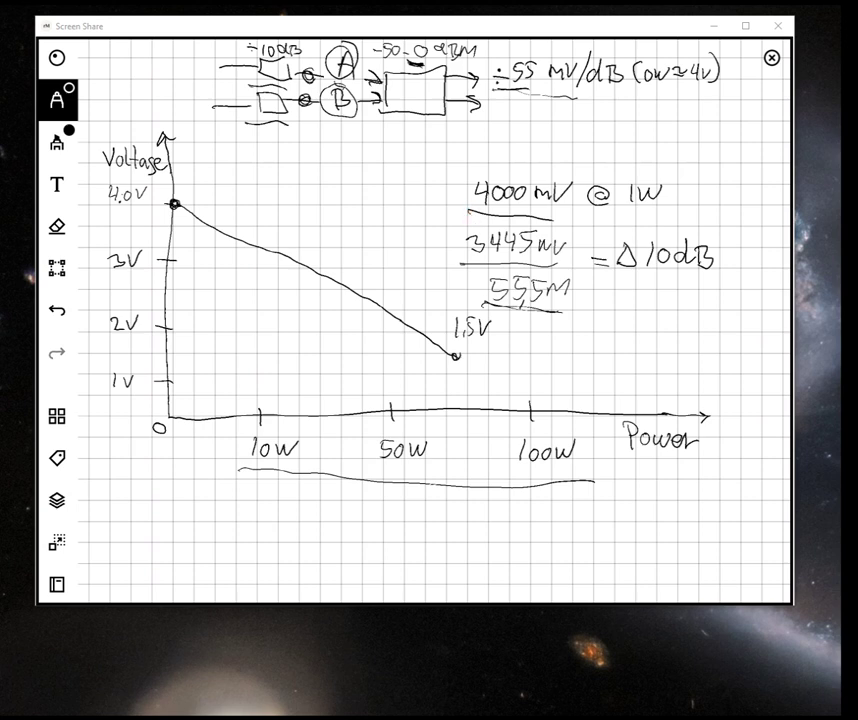
Underline 1W and 10dB in the notes and write 10W below them.
{"action": "left_click_drag", "start_coordinate": [622, 209], "coordinate": [662, 204]}
{"action": "mouse_move", "coordinate": [636, 269]}
{"action": "left_mouse_down"}
{"action": "mouse_move", "coordinate": [704, 267]}
{"action": "mouse_move", "coordinate": [700, 276]}
{"action": "left_mouse_up"}
{"action": "mouse_move", "coordinate": [642, 293]}
{"action": "left_mouse_down"}
{"action": "mouse_move", "coordinate": [641, 310]}
{"action": "mouse_move", "coordinate": [657, 297]}
{"action": "mouse_move", "coordinate": [698, 294]}
{"action": "left_mouse_up"}
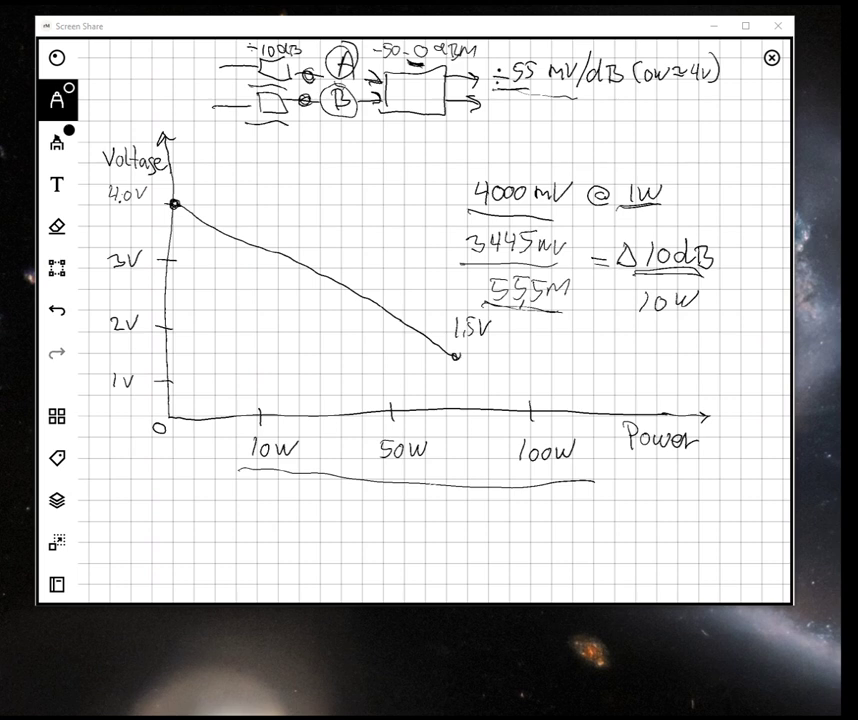
Switch to REPAM Monitor, move its window fully into view and enlarge it to fit all readings.
{"action": "left_click", "coordinate": [599, 703]}
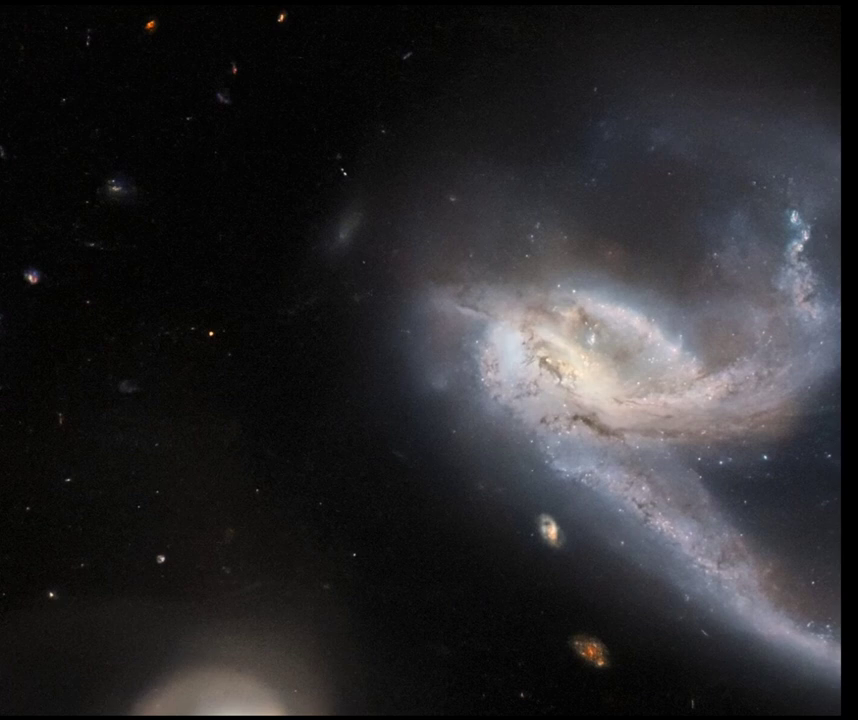
{"action": "left_click_drag", "start_coordinate": [0, 23], "coordinate": [165, 22]}
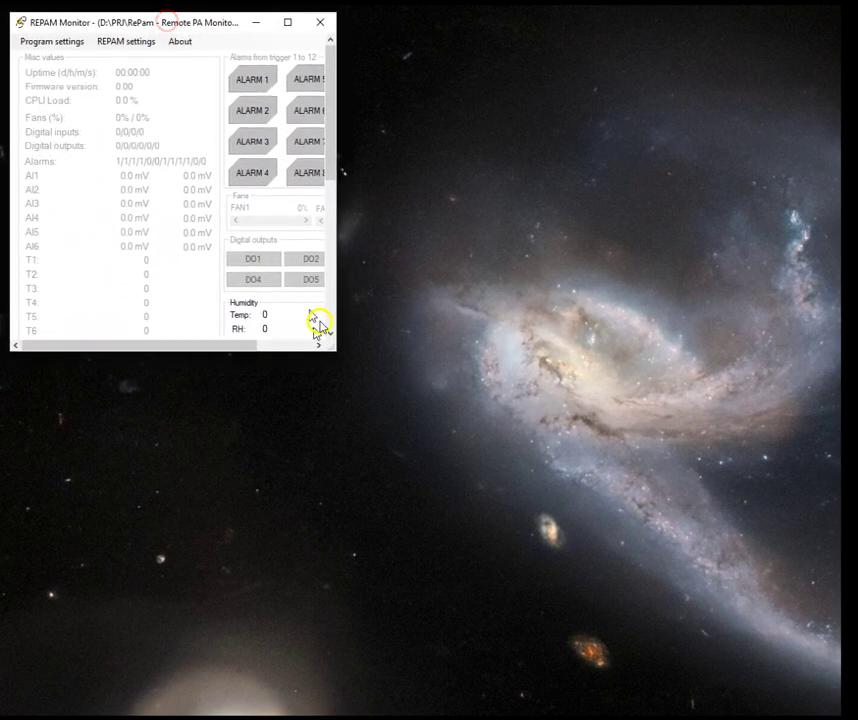
{"action": "left_click_drag", "start_coordinate": [333, 352], "coordinate": [383, 695]}
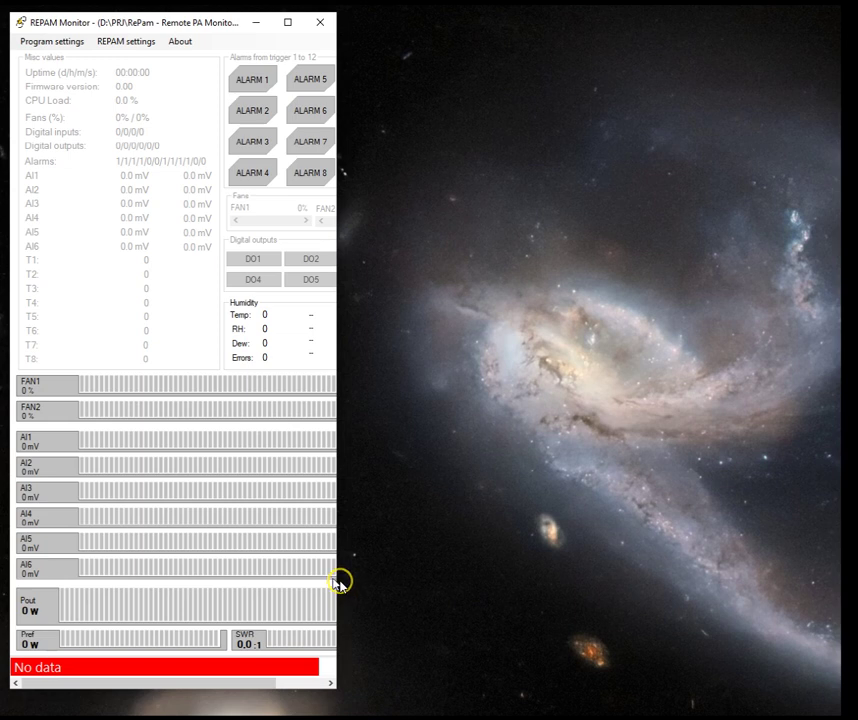
{"action": "left_click_drag", "start_coordinate": [342, 581], "coordinate": [425, 581]}
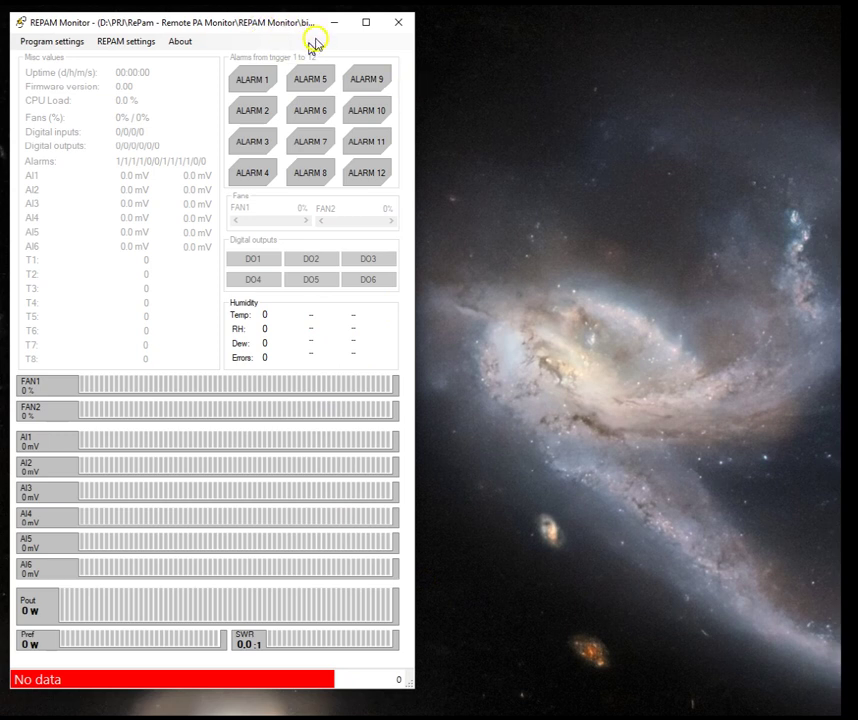
Locate the REPAM devices on the network and connect to the one at 192.168.0.31, port 30200.
{"action": "left_click", "coordinate": [68, 41]}
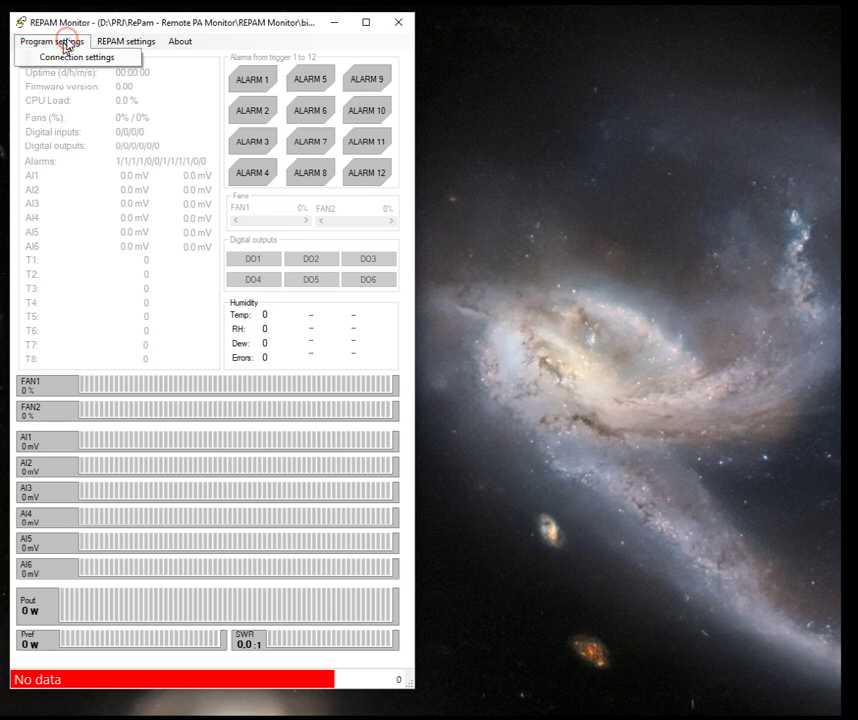
{"action": "left_click", "coordinate": [89, 57]}
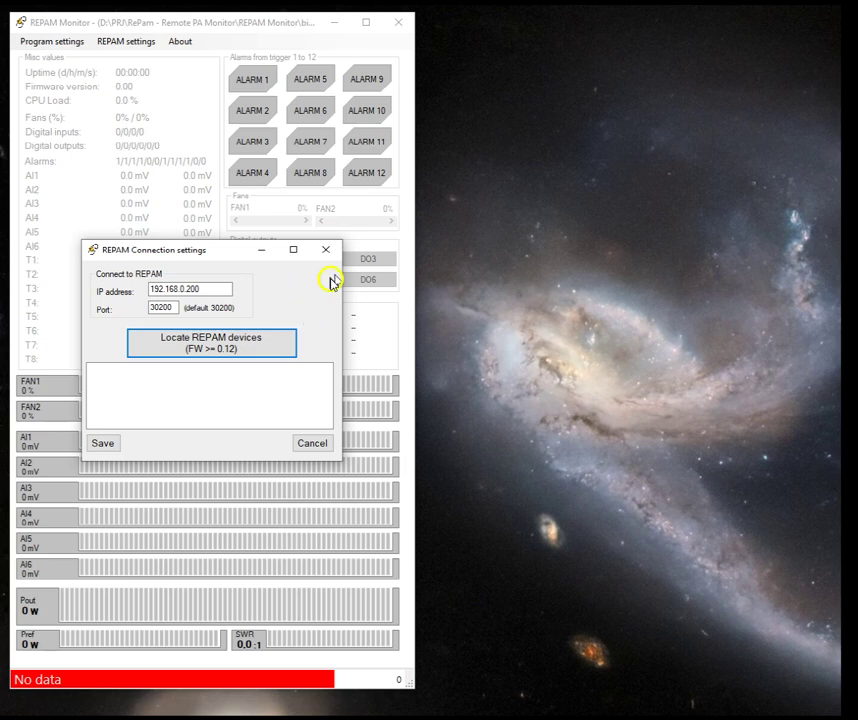
{"action": "left_click", "coordinate": [228, 341]}
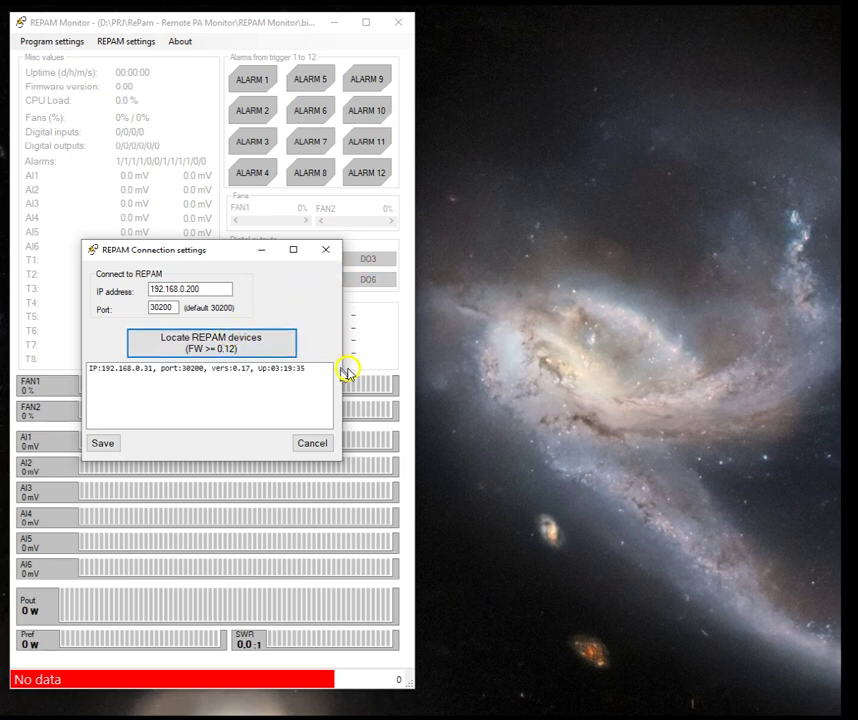
{"action": "double_click", "coordinate": [188, 370]}
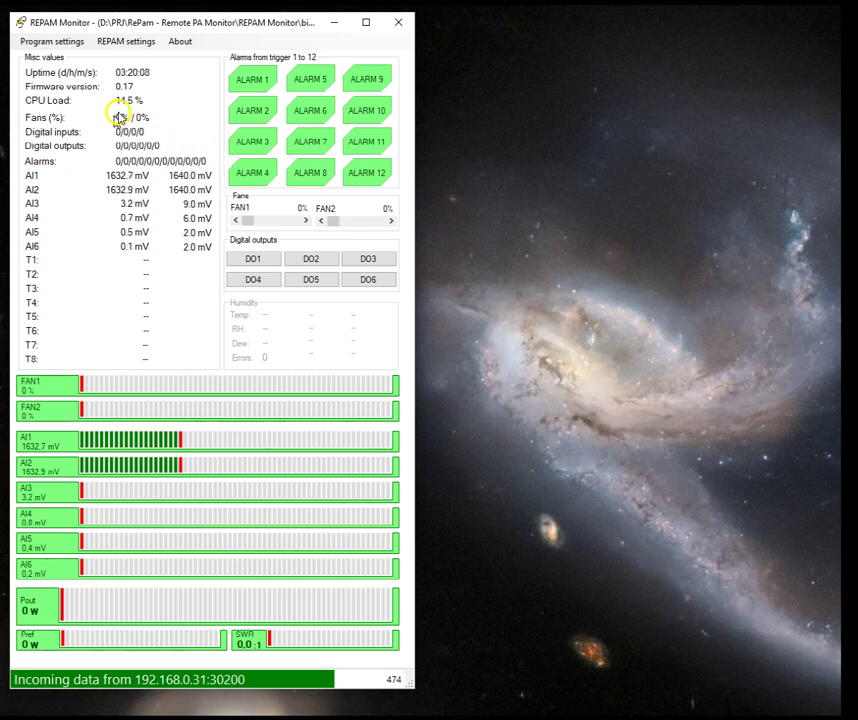
Open the REPAM device settings and place the window beside the monitor readings.
{"action": "left_click", "coordinate": [128, 41]}
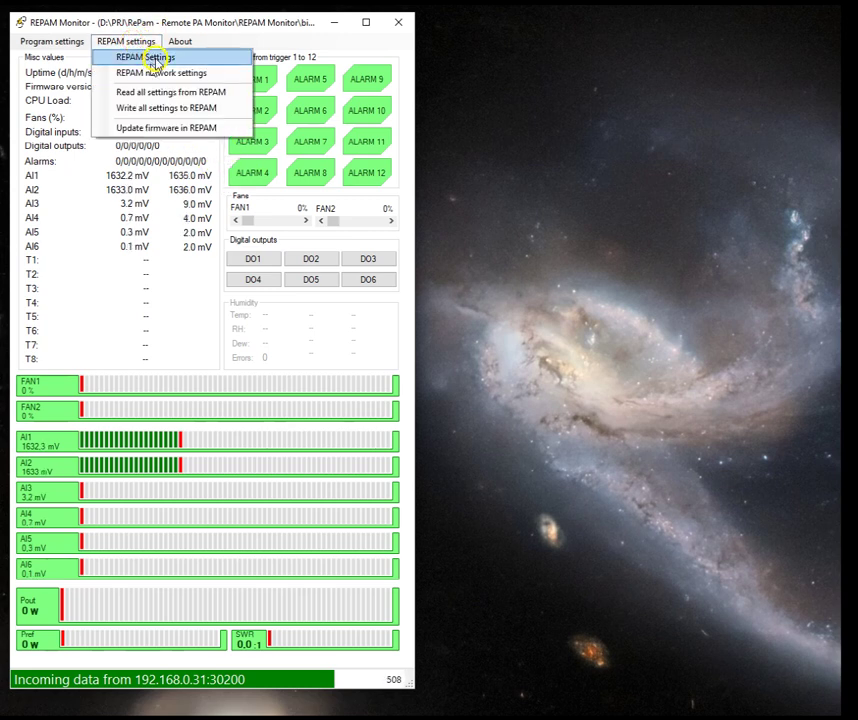
{"action": "left_click", "coordinate": [150, 60]}
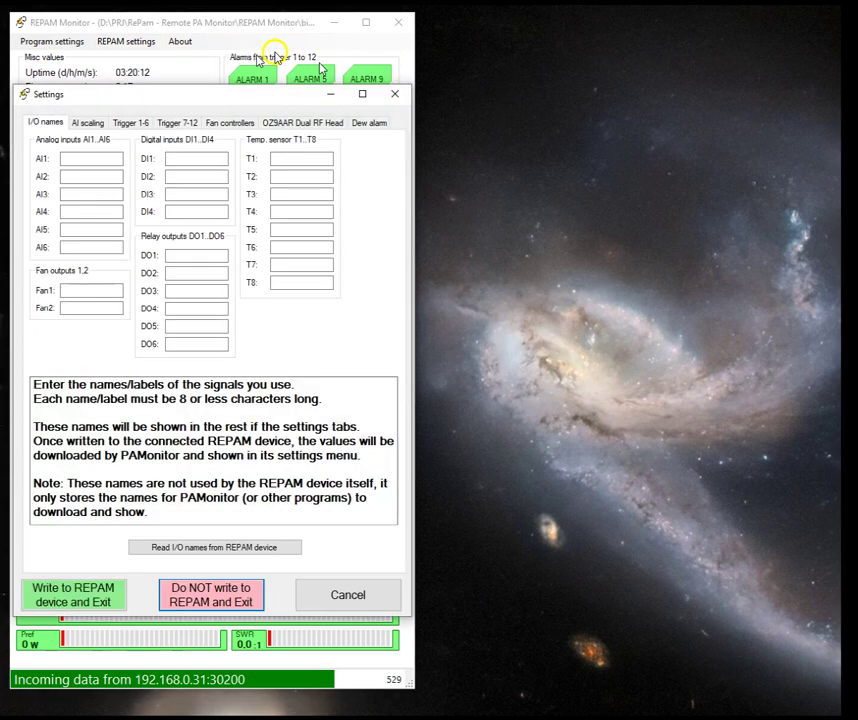
{"action": "left_click_drag", "start_coordinate": [176, 91], "coordinate": [598, 107]}
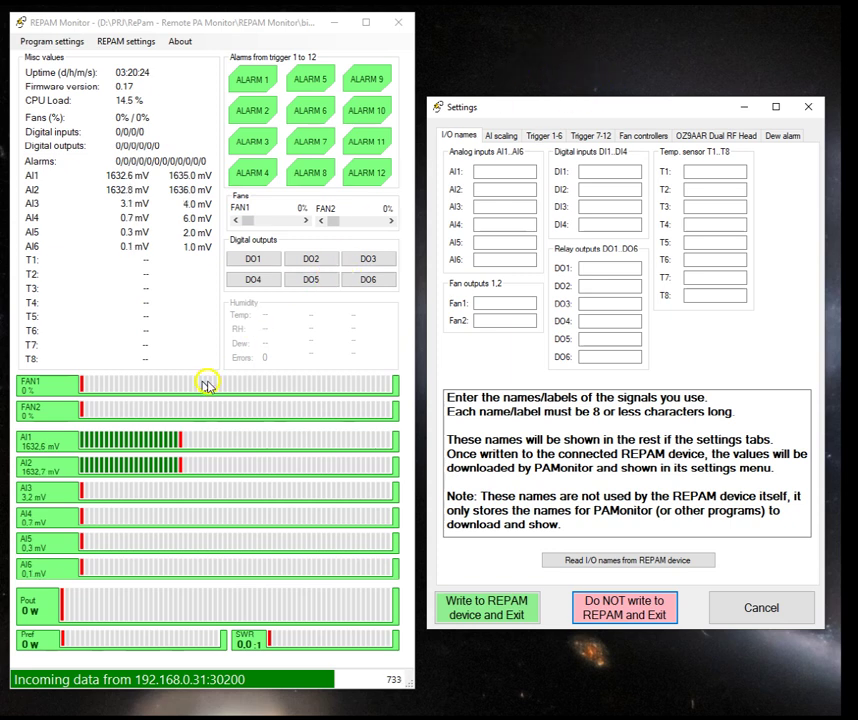
Name analog input AI1 "FWD port" and analog input AI2 "REF port".
{"action": "left_click", "coordinate": [486, 189]}
{"action": "left_click", "coordinate": [495, 171]}
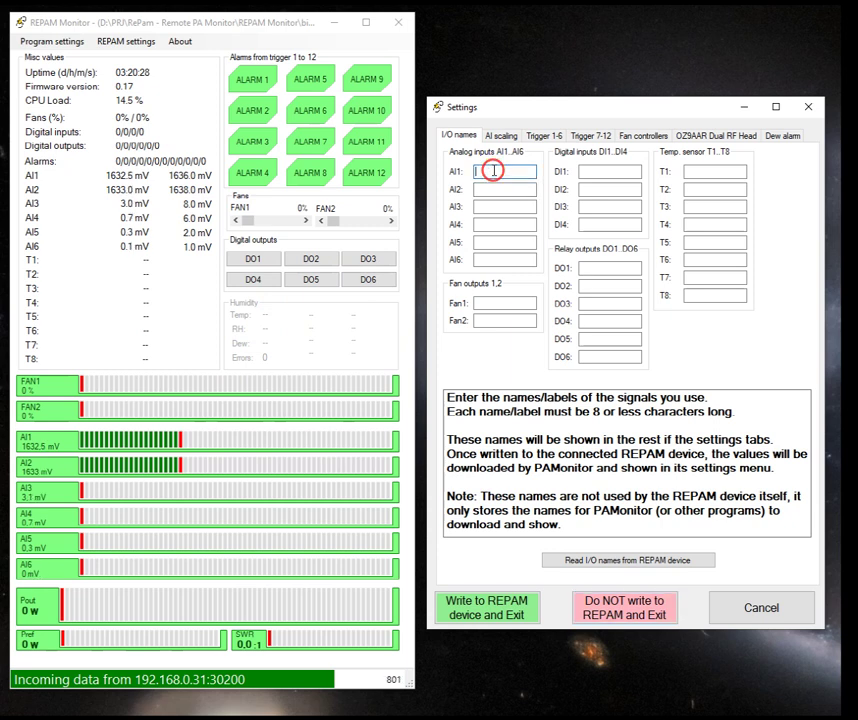
{"action": "type", "text": "FWD port"}
{"action": "key", "text": "Tab"}
{"action": "type", "text": "REF port"}
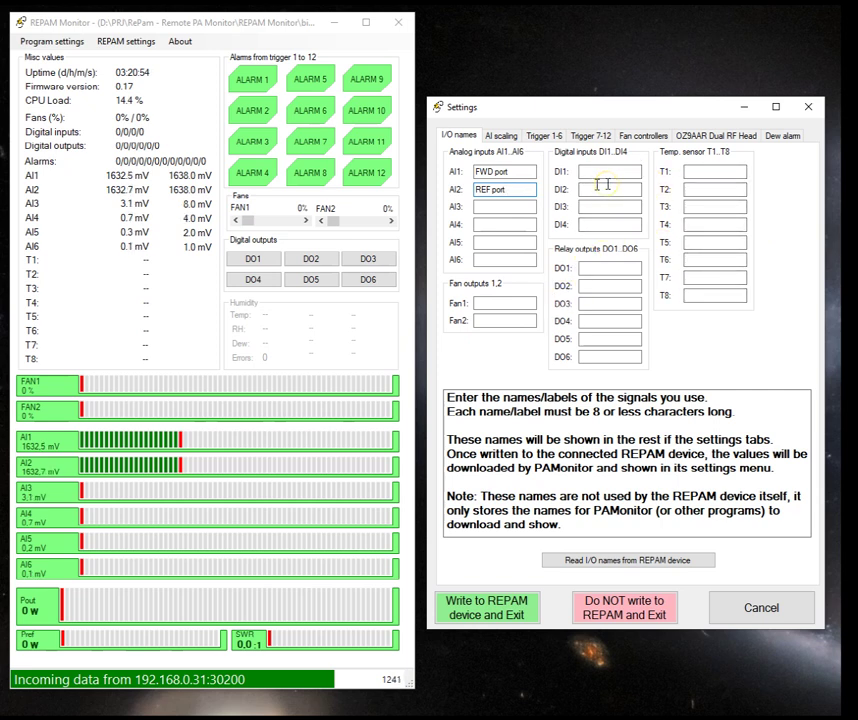
In the OZ9AAR Dual RF Head settings, assign AI1-FWD port as the forward input and AI2-REF port as the reflected input.
{"action": "left_click", "coordinate": [706, 137]}
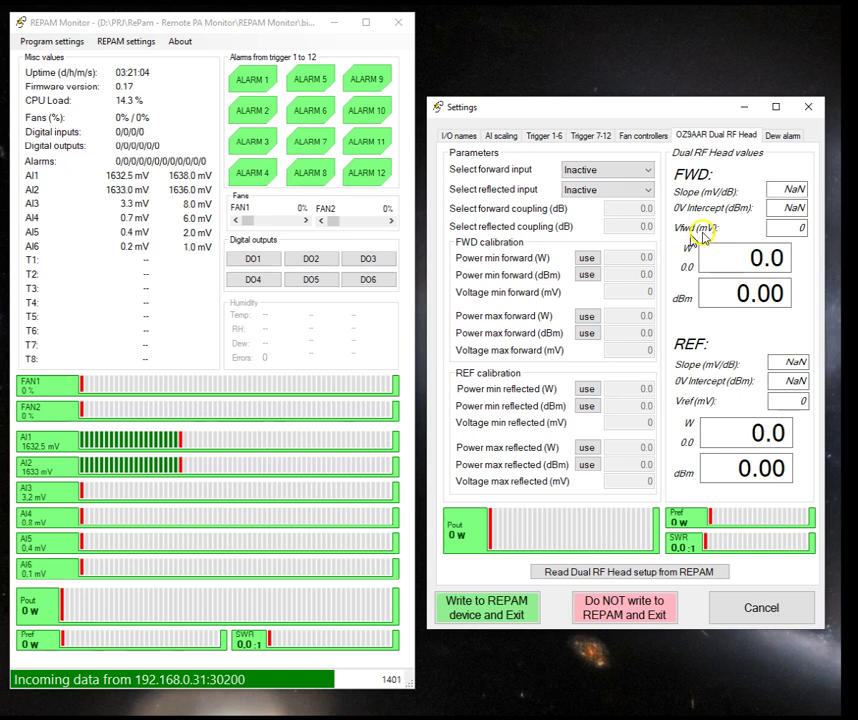
{"action": "left_click", "coordinate": [650, 171]}
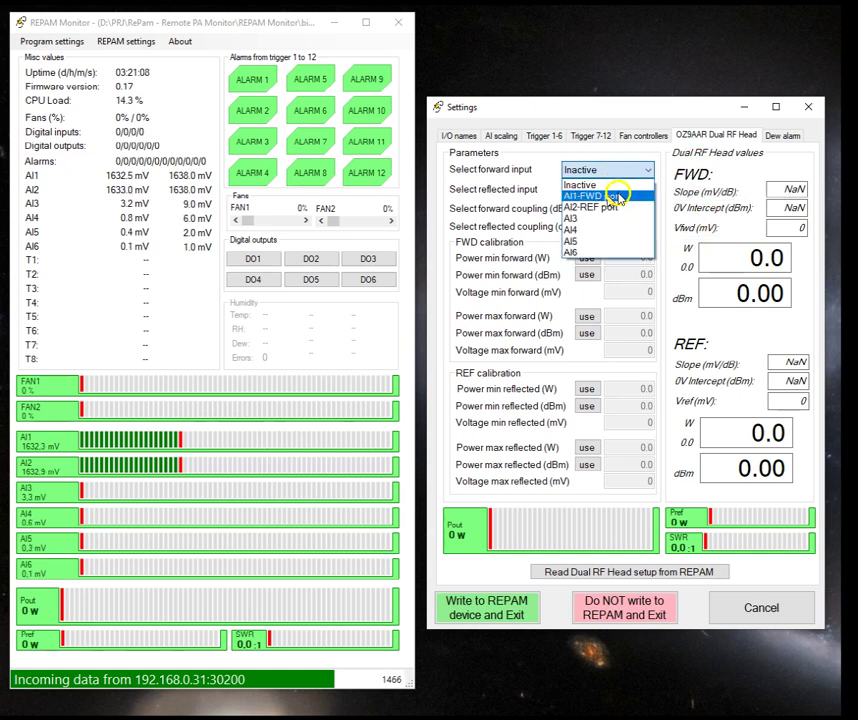
{"action": "left_click", "coordinate": [614, 195]}
{"action": "left_click", "coordinate": [648, 190]}
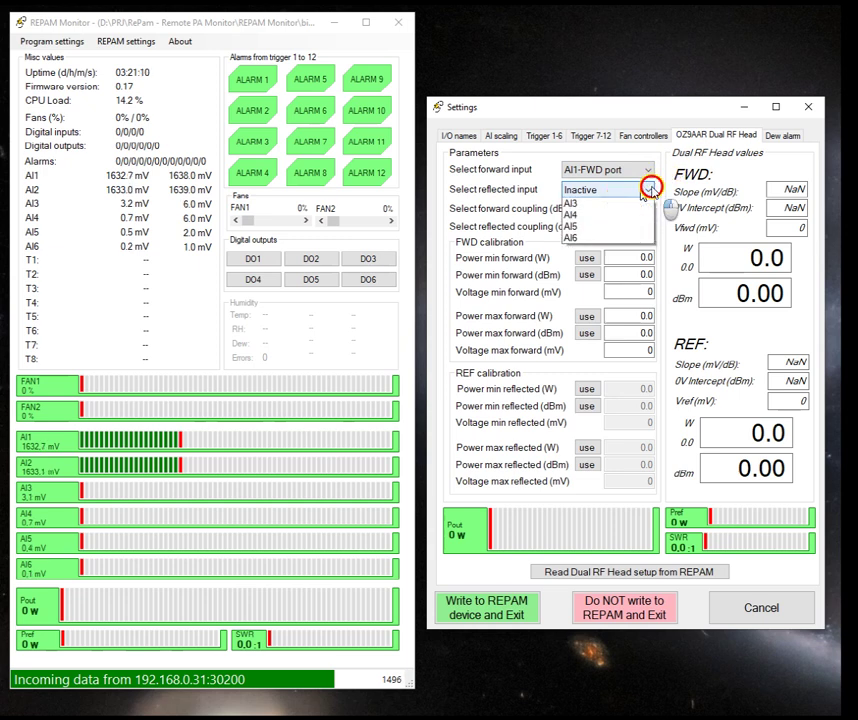
{"action": "left_click", "coordinate": [610, 222]}
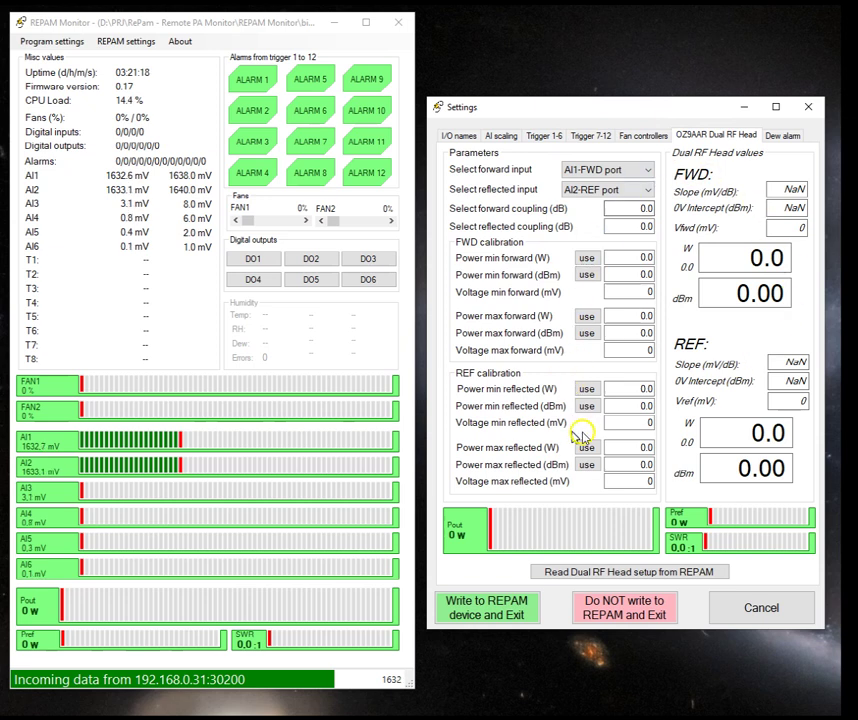
{"action": "left_click", "coordinate": [619, 410]}
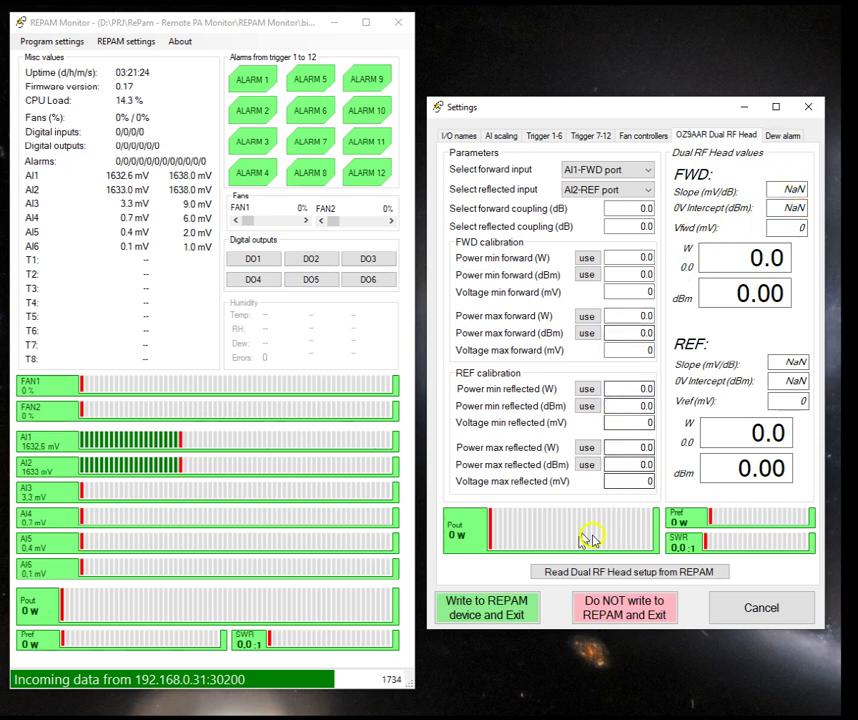
Write all settings to the REPAM device, and reopen the device settings window beside the monitor readings.
{"action": "left_click", "coordinate": [505, 614]}
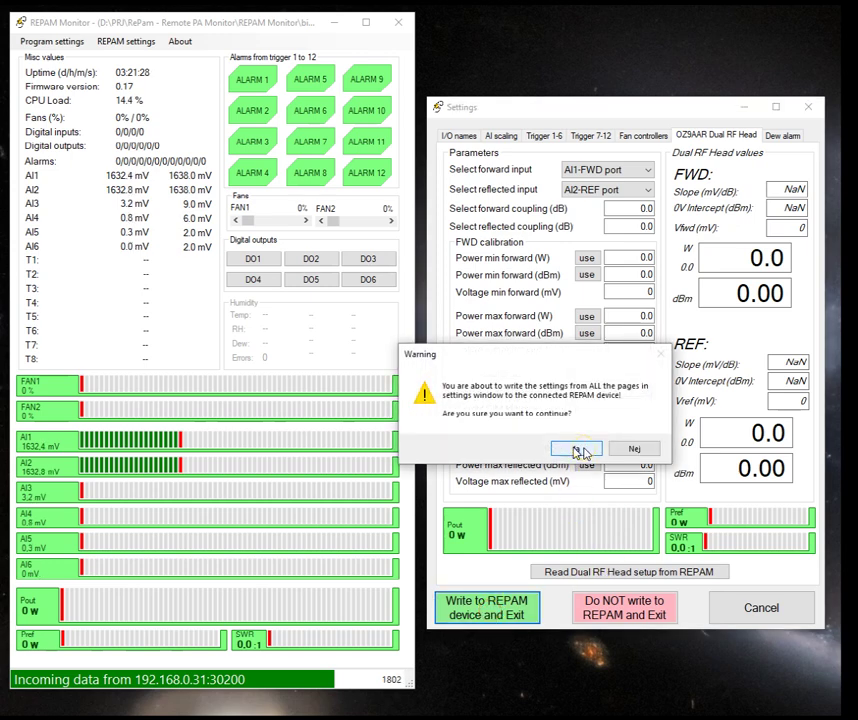
{"action": "left_click", "coordinate": [577, 452]}
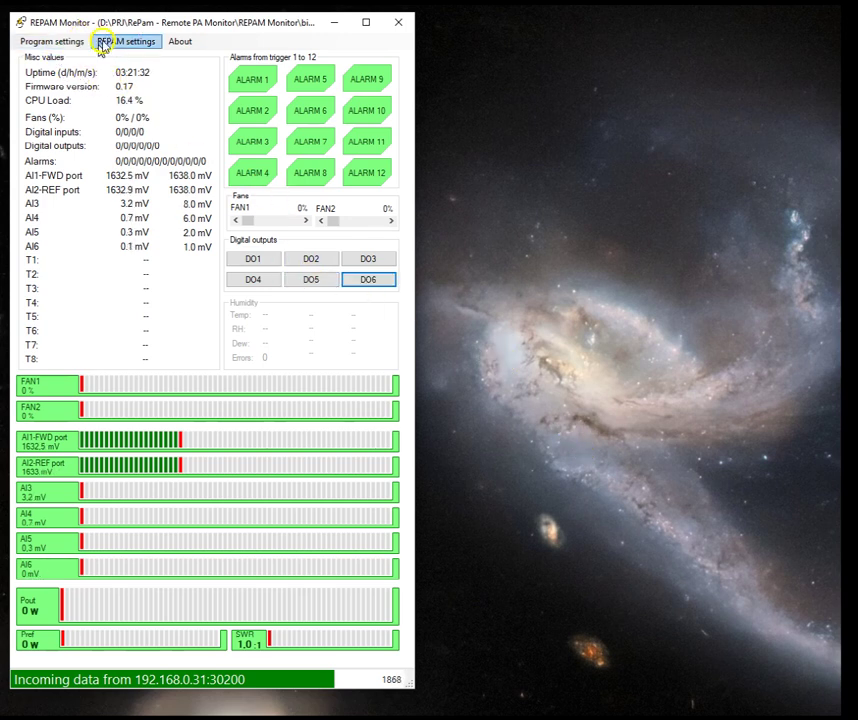
{"action": "left_click", "coordinate": [109, 42]}
{"action": "left_click", "coordinate": [128, 52]}
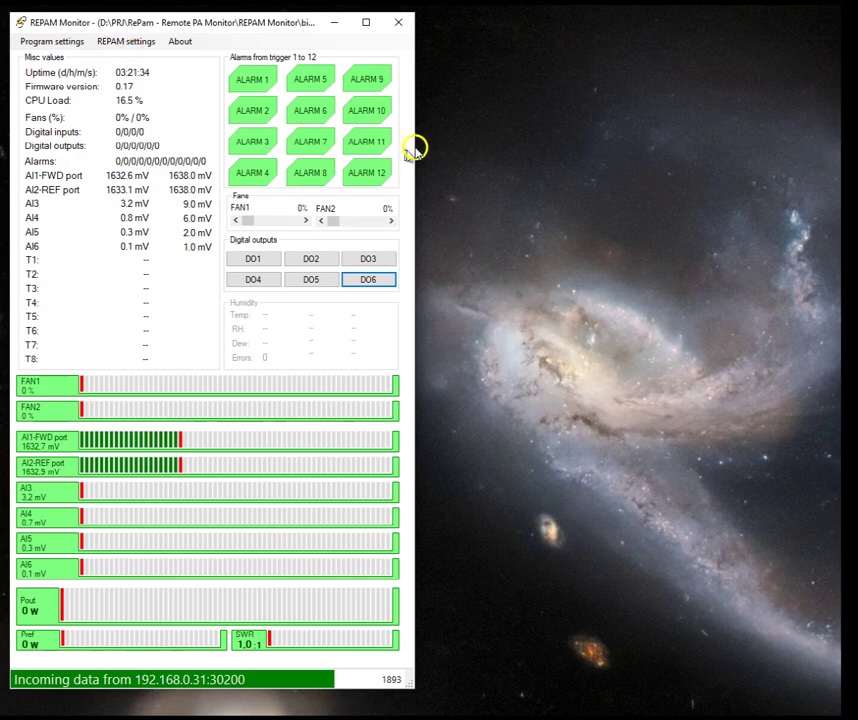
{"action": "left_click_drag", "start_coordinate": [262, 100], "coordinate": [688, 117]}
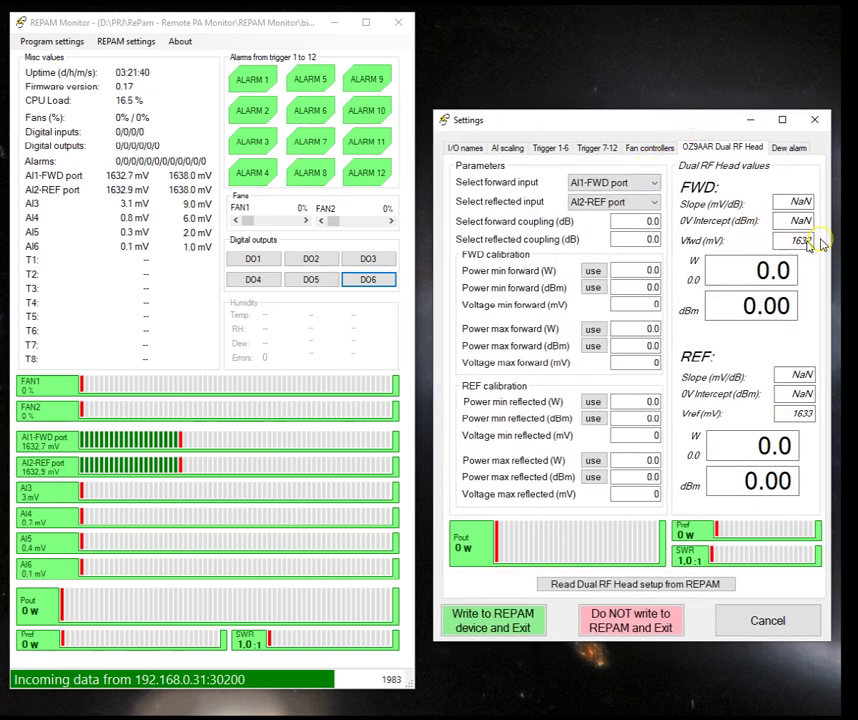
{"action": "left_click", "coordinate": [595, 184]}
{"action": "left_click", "coordinate": [648, 218]}
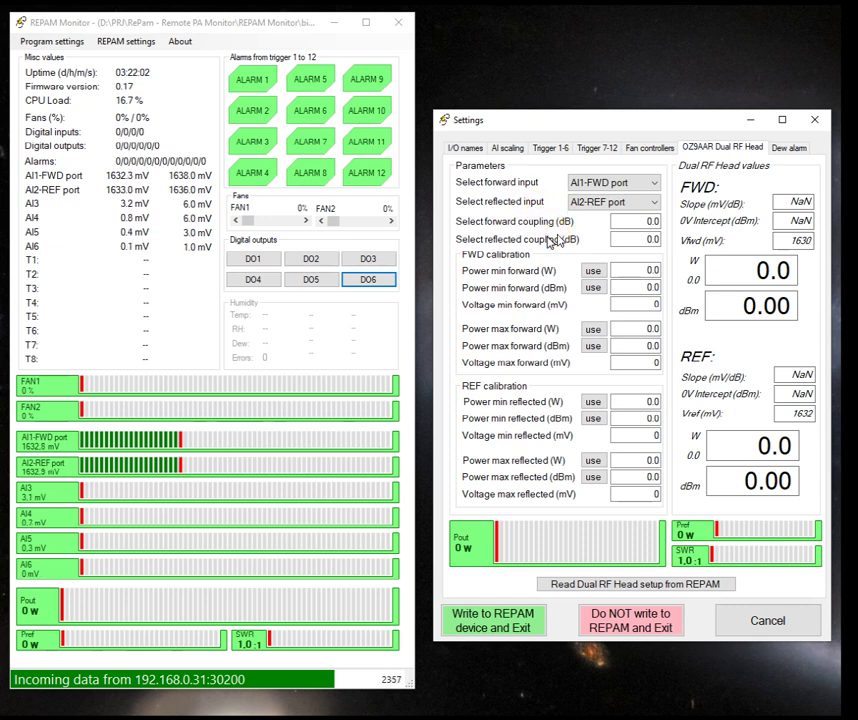
{"action": "left_click", "coordinate": [645, 222]}
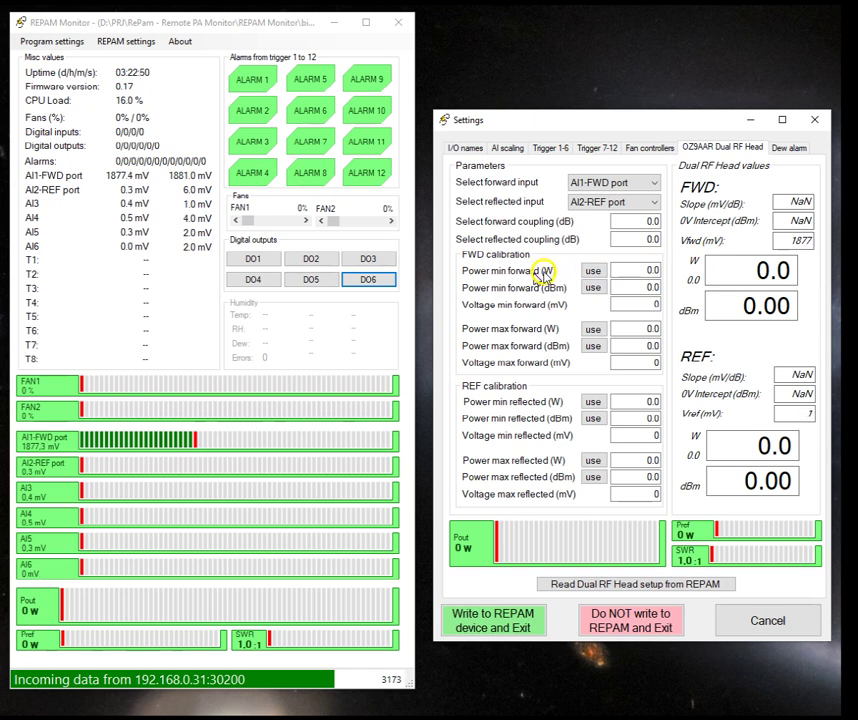
Set the minimum forward power to 1 W and capture its dBm value and the forward port voltage as the lower calibration point.
{"action": "double_click", "coordinate": [638, 270]}
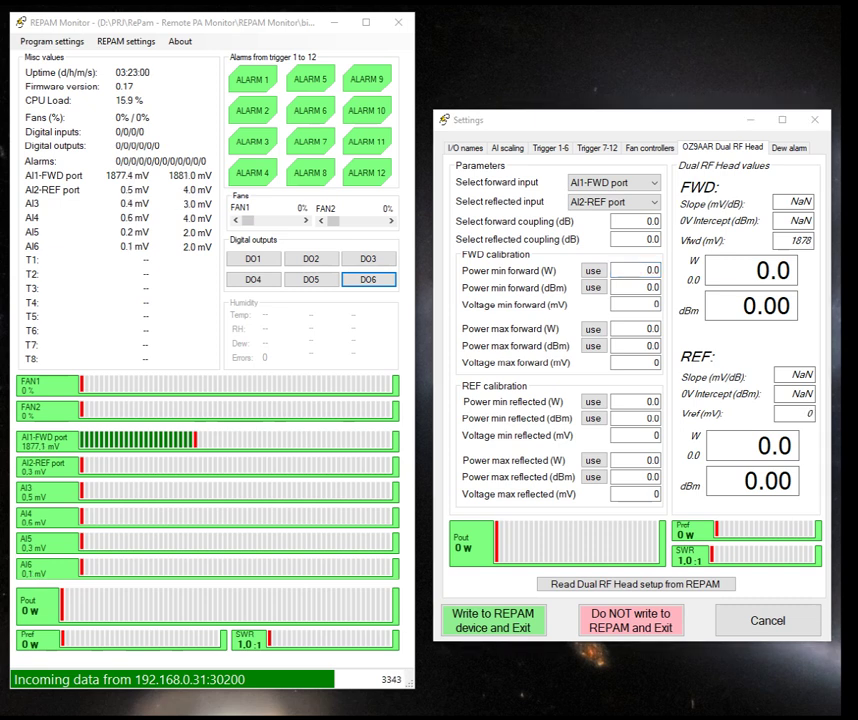
{"action": "left_click", "coordinate": [648, 271]}
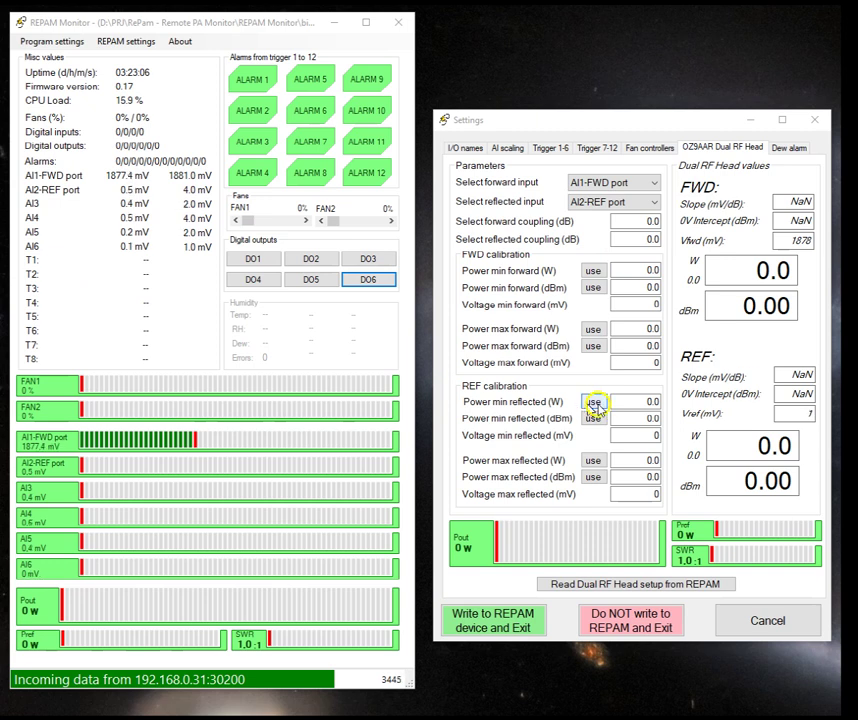
{"action": "left_click", "coordinate": [691, 276]}
{"action": "type", "text": "1"}
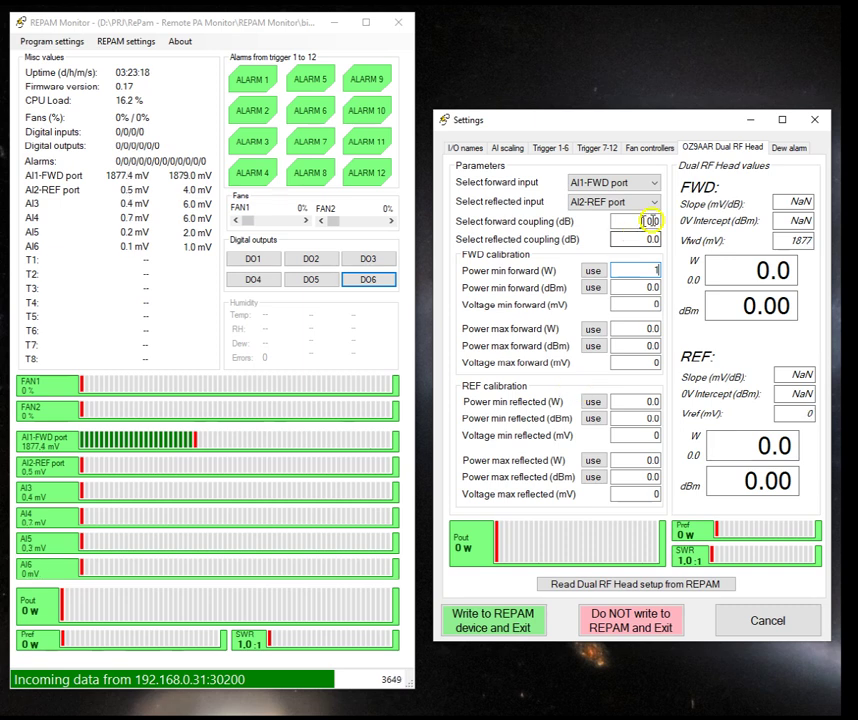
{"action": "left_click", "coordinate": [588, 272]}
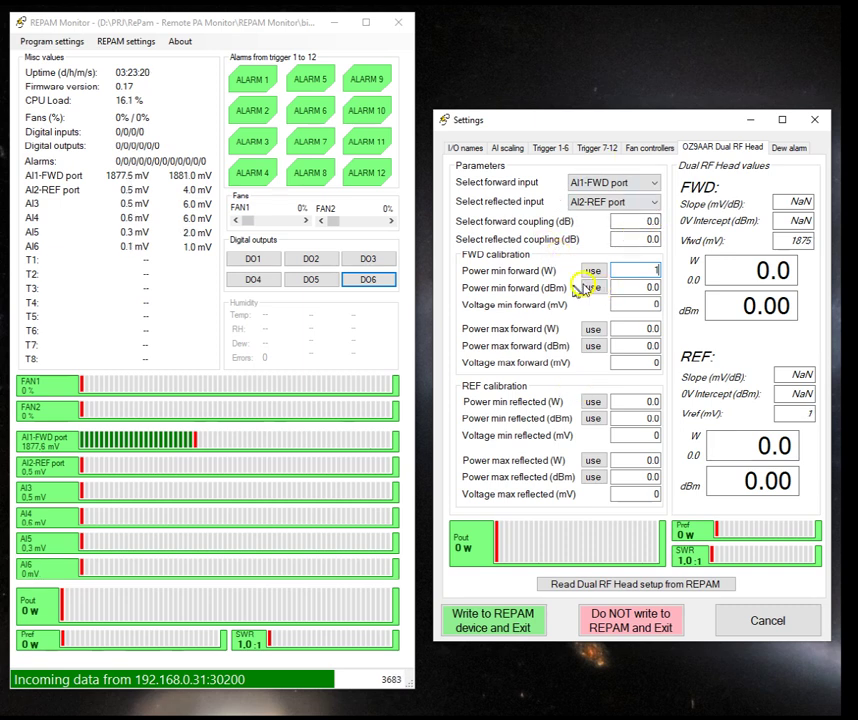
{"action": "left_click", "coordinate": [594, 271]}
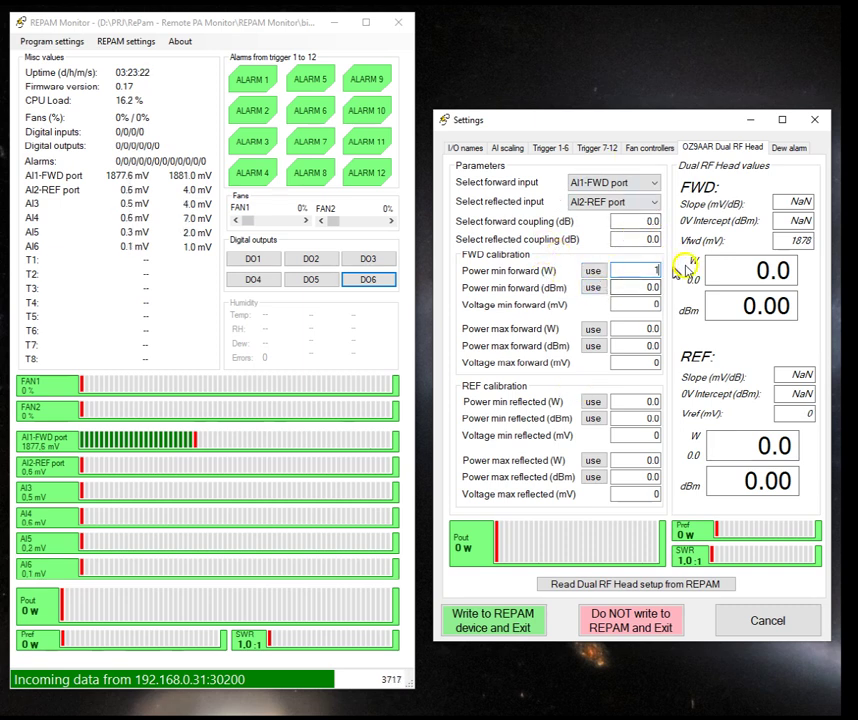
{"action": "double_click", "coordinate": [660, 270]}
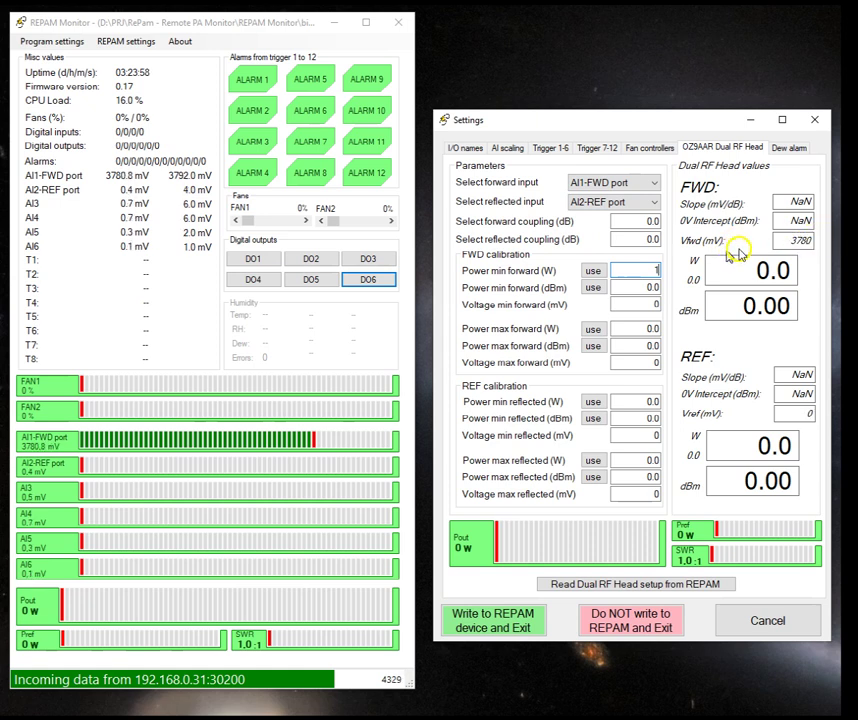
{"action": "left_click", "coordinate": [594, 271]}
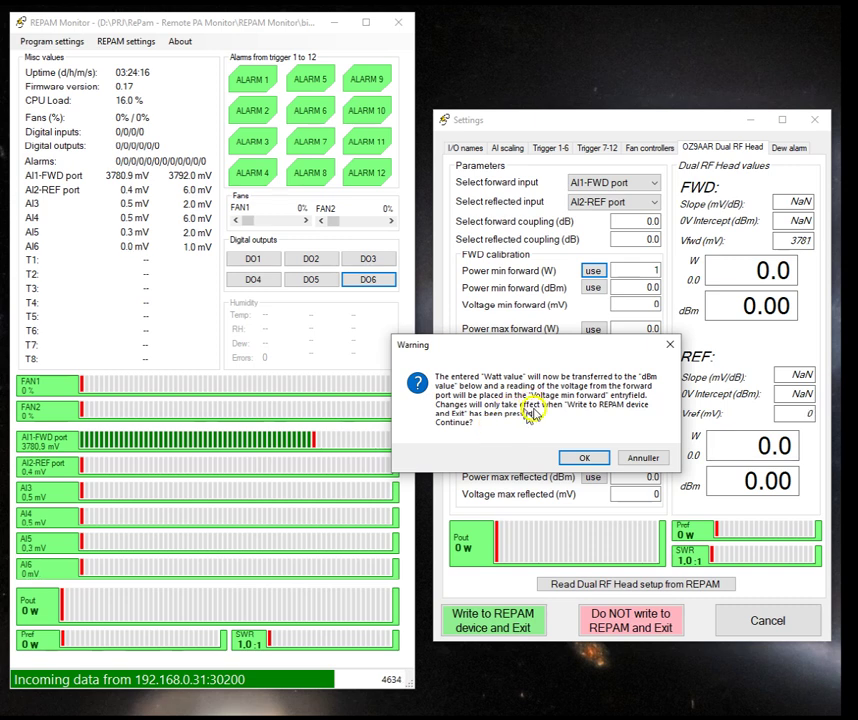
{"action": "left_click", "coordinate": [588, 459]}
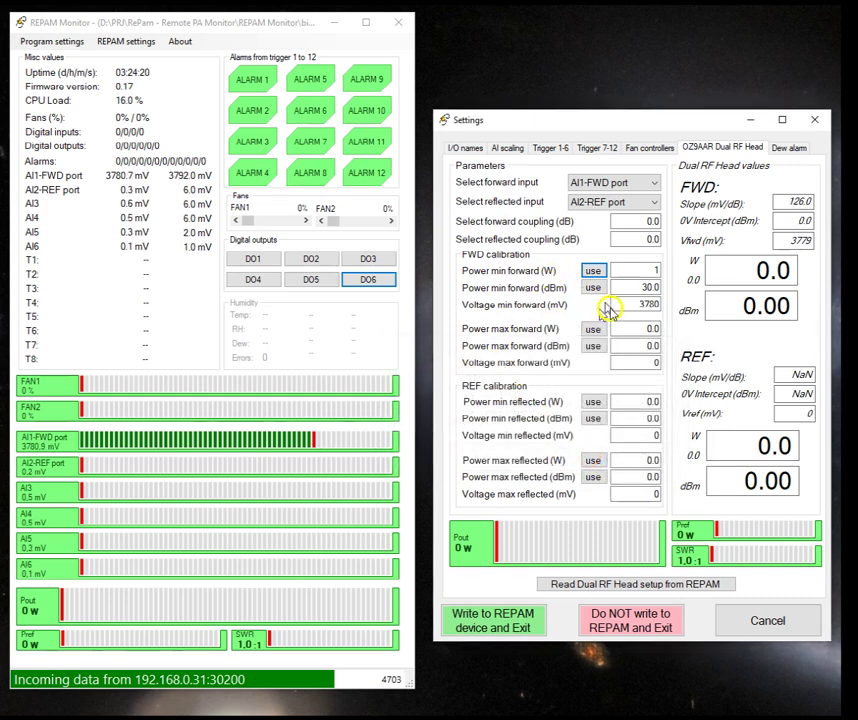
{"action": "double_click", "coordinate": [645, 303]}
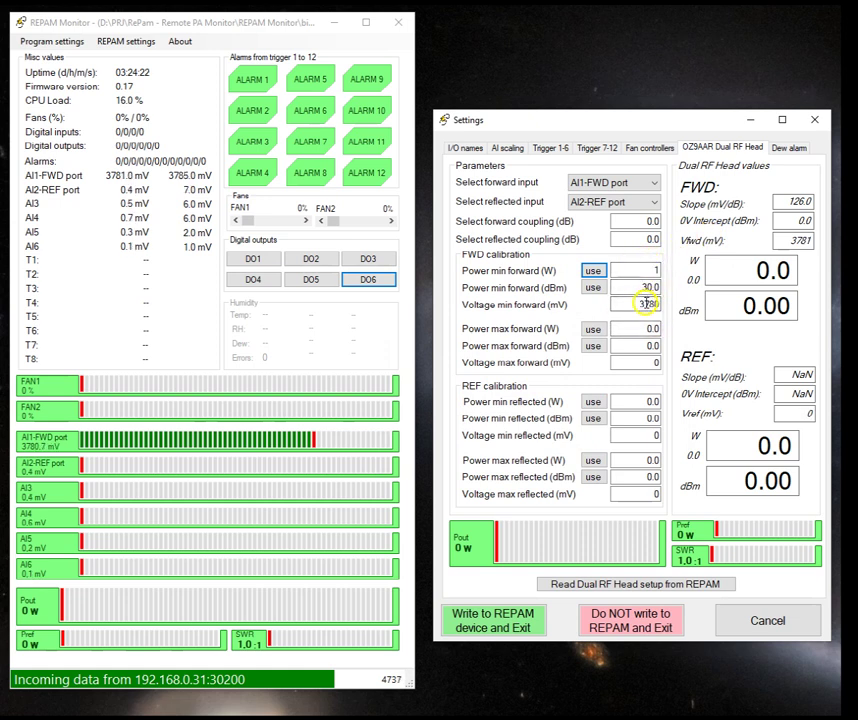
{"action": "double_click", "coordinate": [645, 303]}
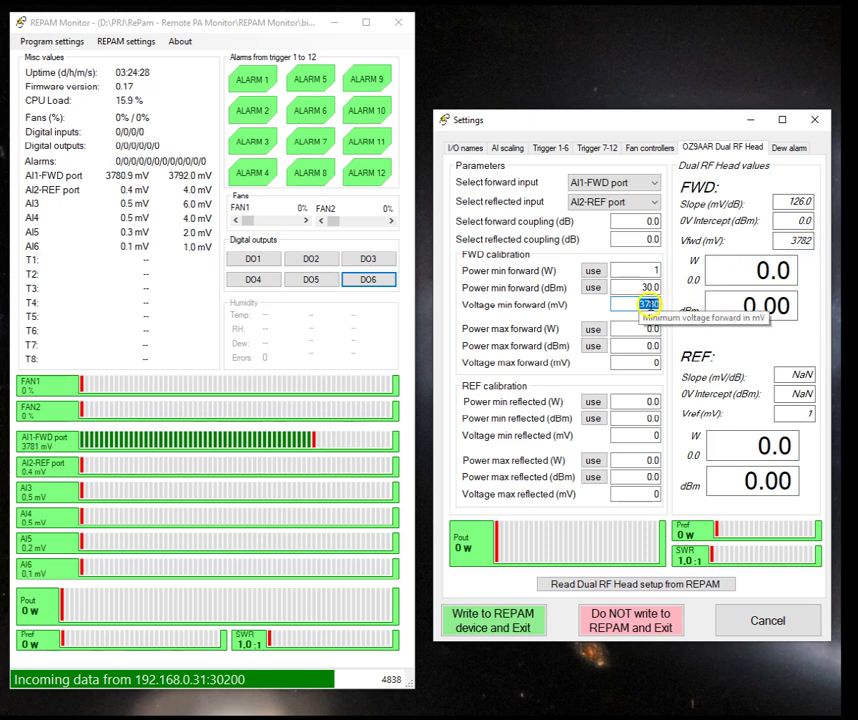
{"action": "left_click", "coordinate": [644, 303]}
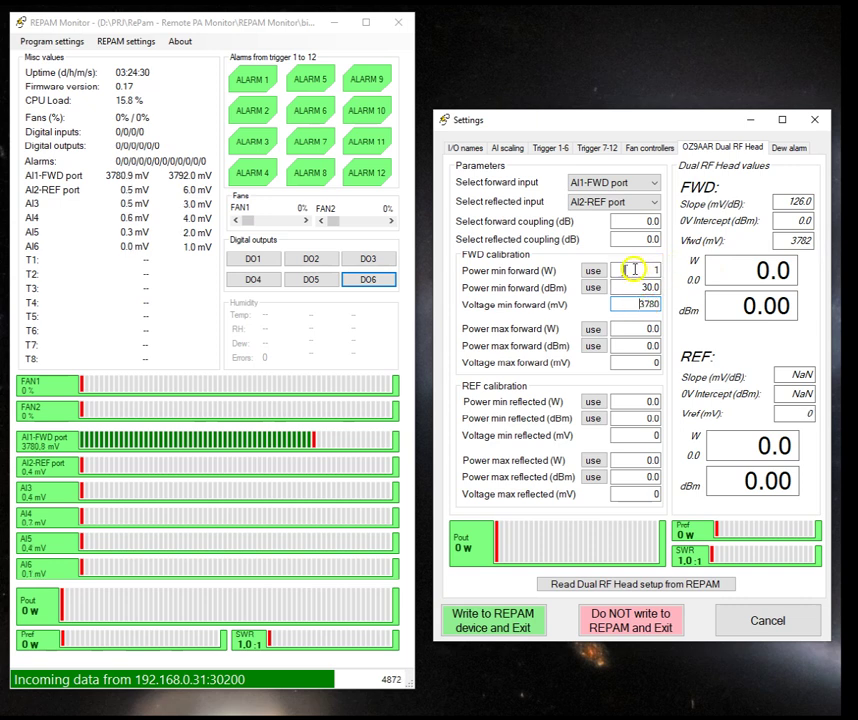
Set the maximum forward power to 100 W and capture its dBm value and the forward port voltage as the upper calibration point.
{"action": "left_click", "coordinate": [643, 329]}
{"action": "type", "text": "1"}
{"action": "double_click", "coordinate": [643, 329]}
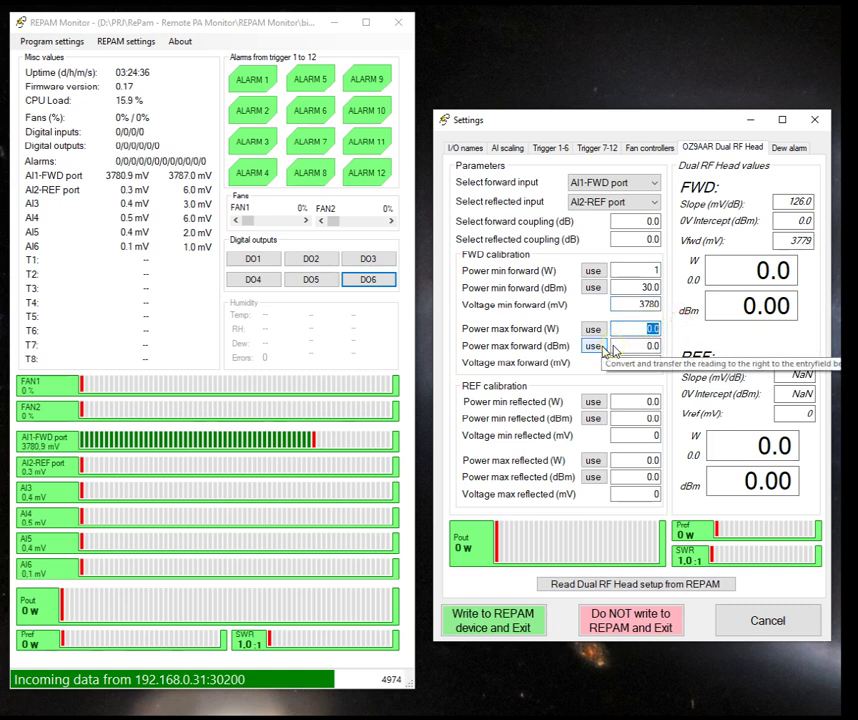
{"action": "type", "text": "1"}
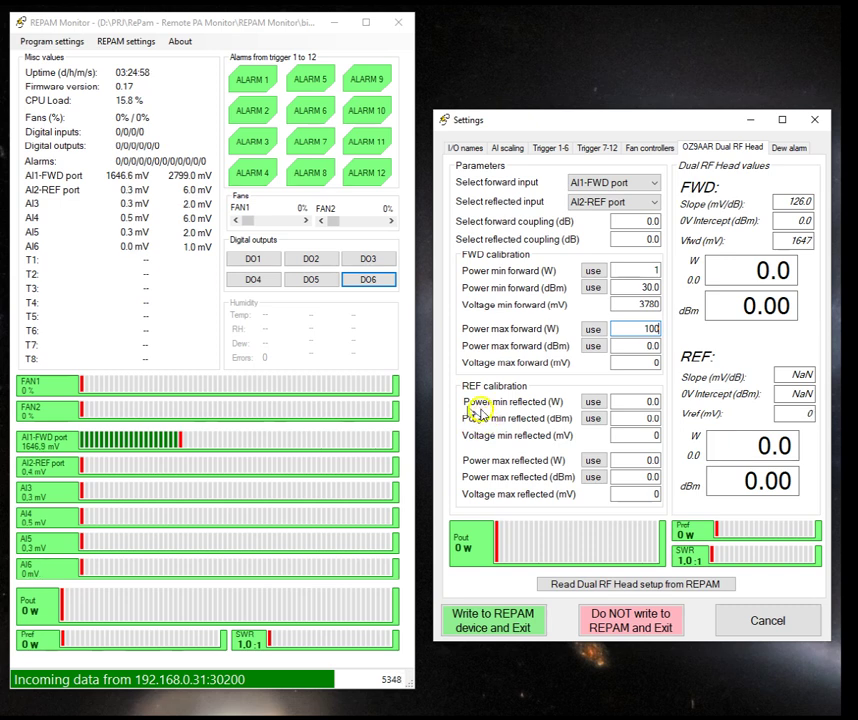
{"action": "left_click", "coordinate": [594, 328]}
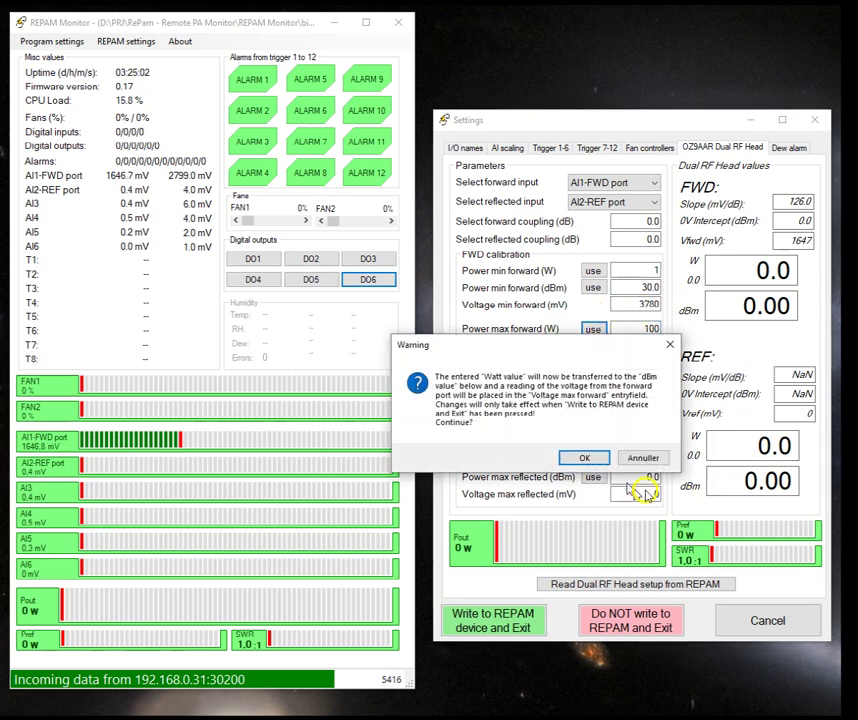
{"action": "left_click", "coordinate": [600, 458]}
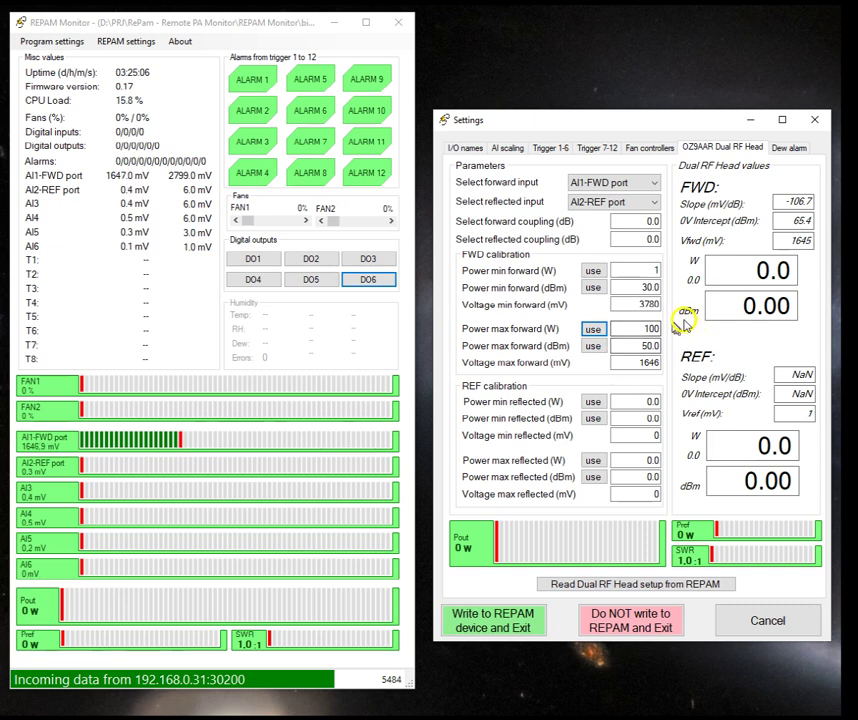
{"action": "double_click", "coordinate": [652, 362]}
{"action": "left_click", "coordinate": [640, 367]}
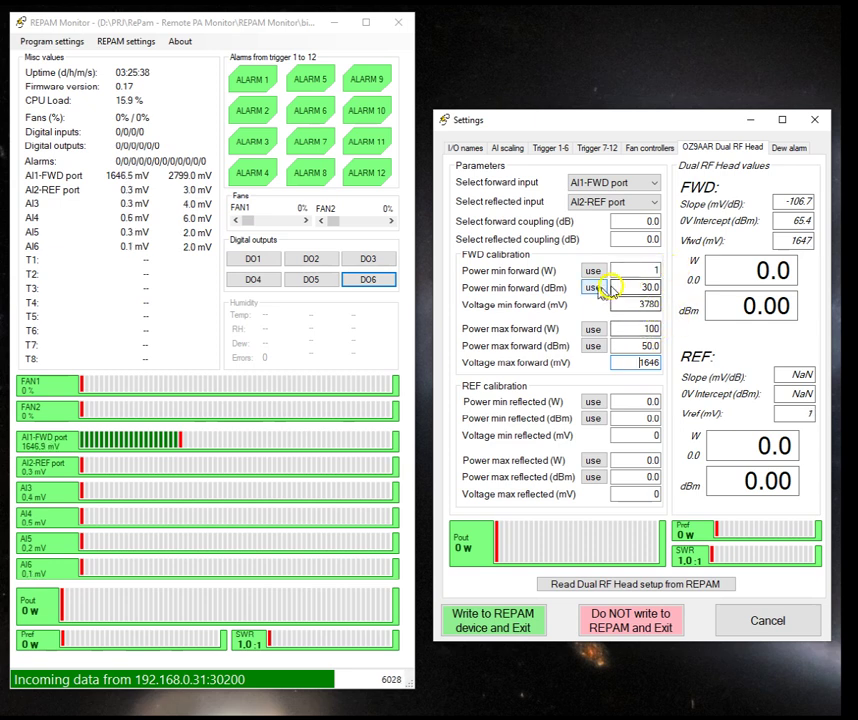
Examine the minimum and maximum power entries of the forward calibration in watts and dBm.
{"action": "left_click", "coordinate": [531, 274]}
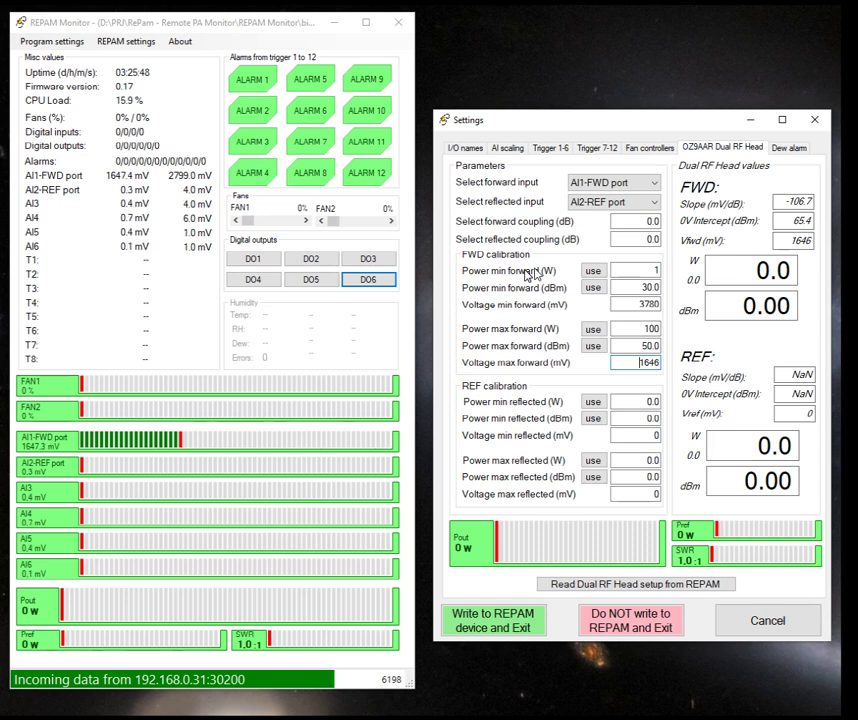
{"action": "left_click_drag", "start_coordinate": [606, 271], "coordinate": [669, 268]}
{"action": "left_click", "coordinate": [651, 328]}
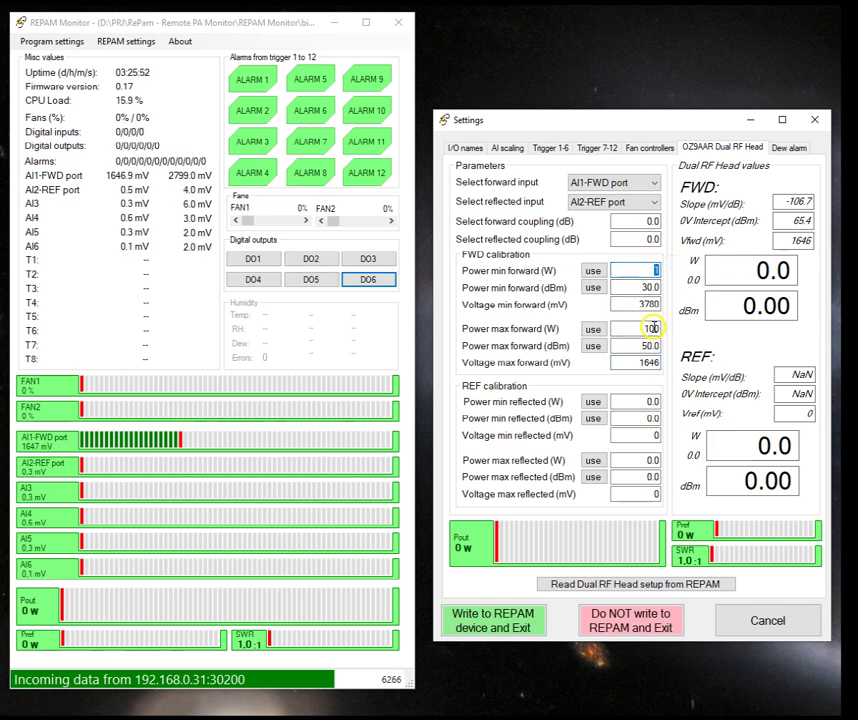
{"action": "left_click_drag", "start_coordinate": [651, 328], "coordinate": [625, 329]}
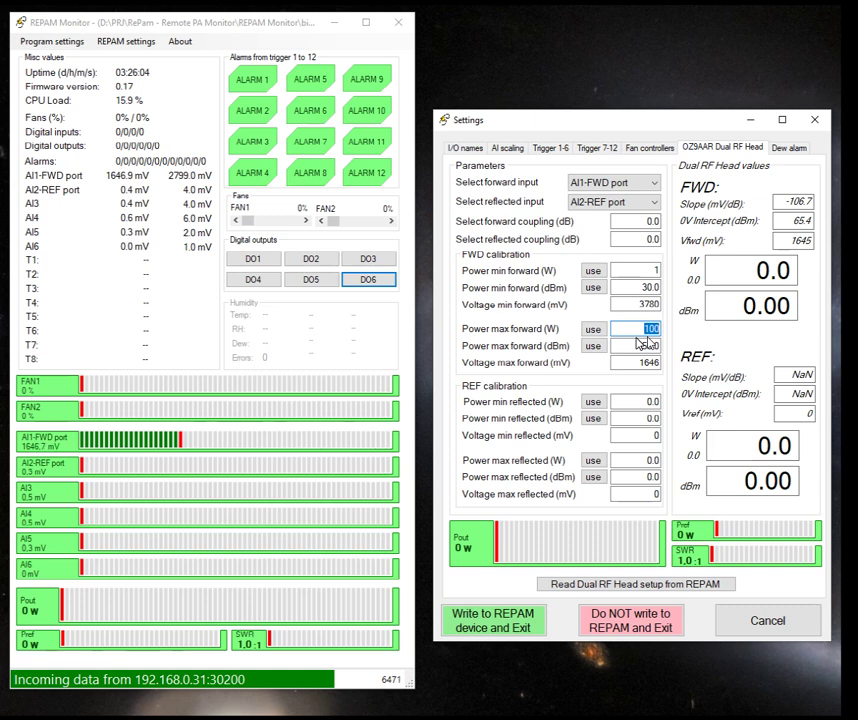
{"action": "left_click", "coordinate": [613, 270]}
{"action": "left_click", "coordinate": [646, 328]}
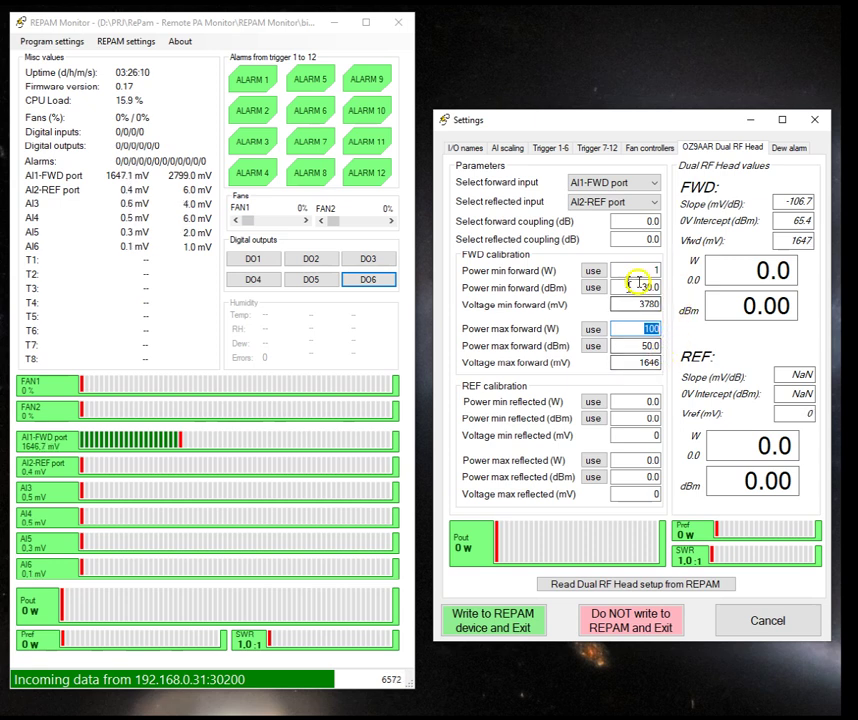
{"action": "left_click", "coordinate": [637, 345]}
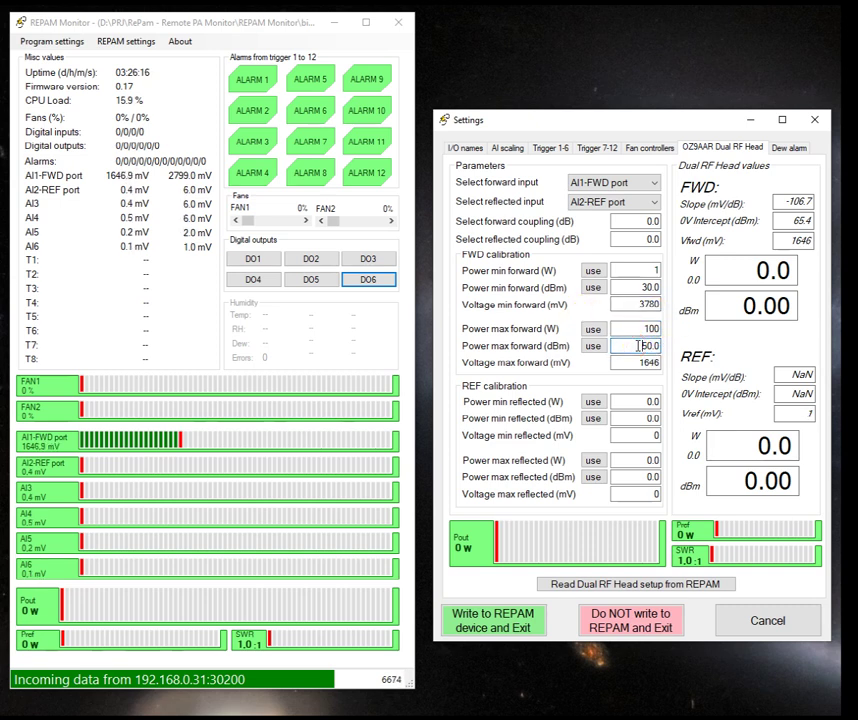
Set the minimum reflected power to 1 W and capture its dBm value and the reflected port voltage as the lower calibration point.
{"action": "left_click", "coordinate": [649, 402]}
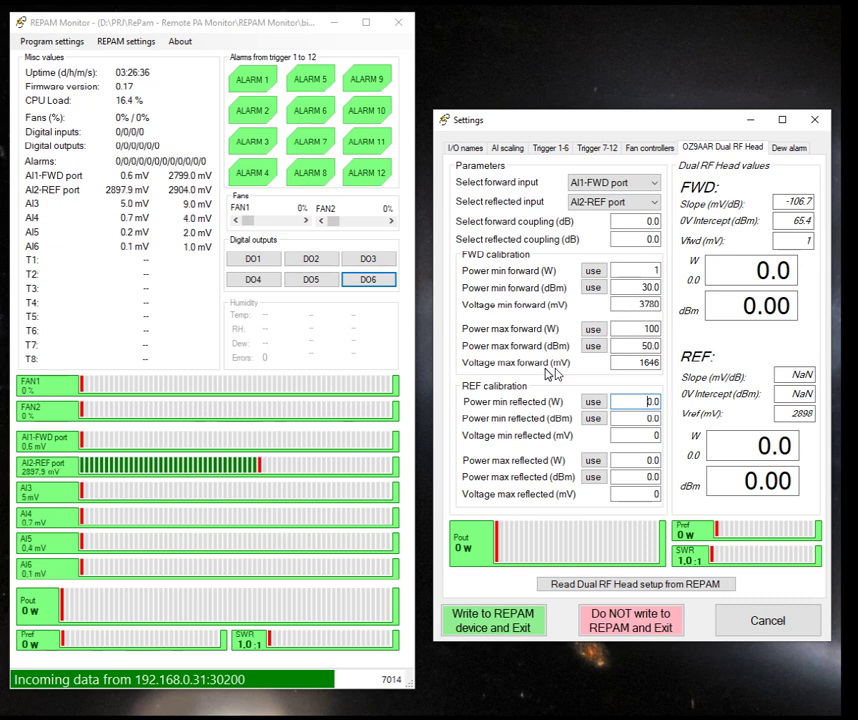
{"action": "left_click", "coordinate": [640, 402]}
{"action": "double_click", "coordinate": [640, 402]}
{"action": "type", "text": "1"}
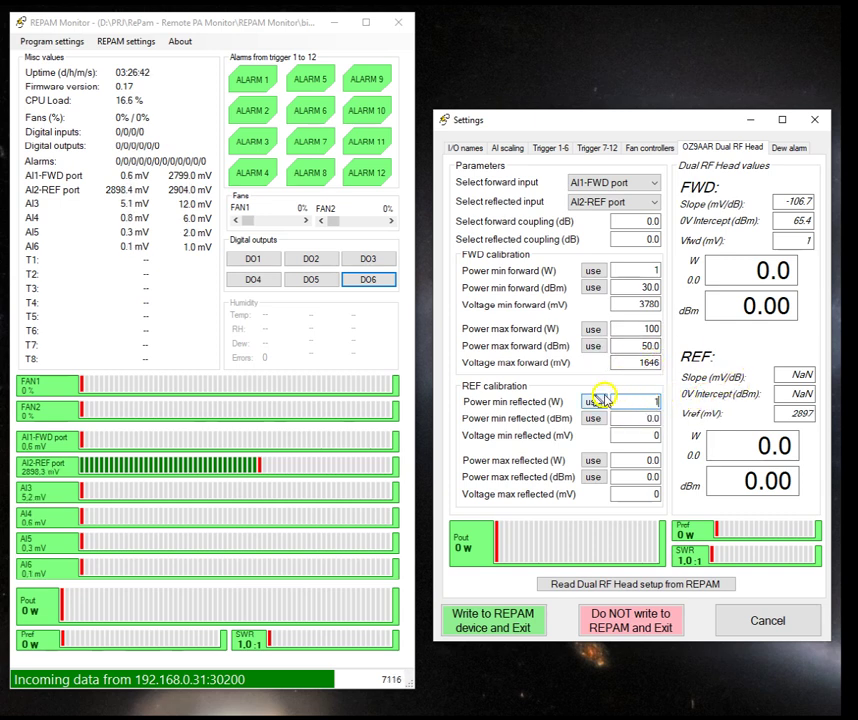
{"action": "left_click", "coordinate": [594, 403]}
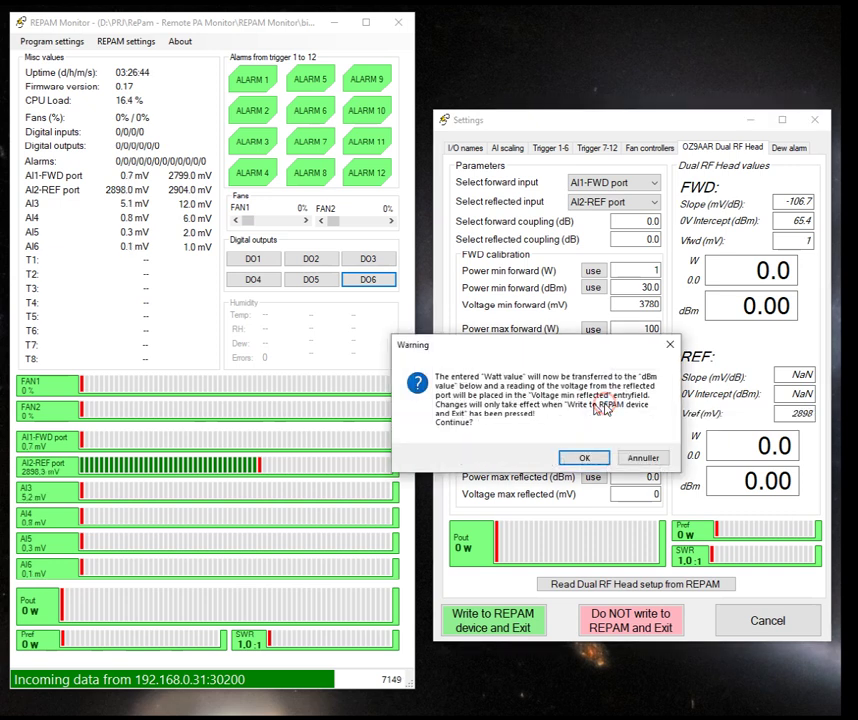
{"action": "left_click", "coordinate": [600, 458]}
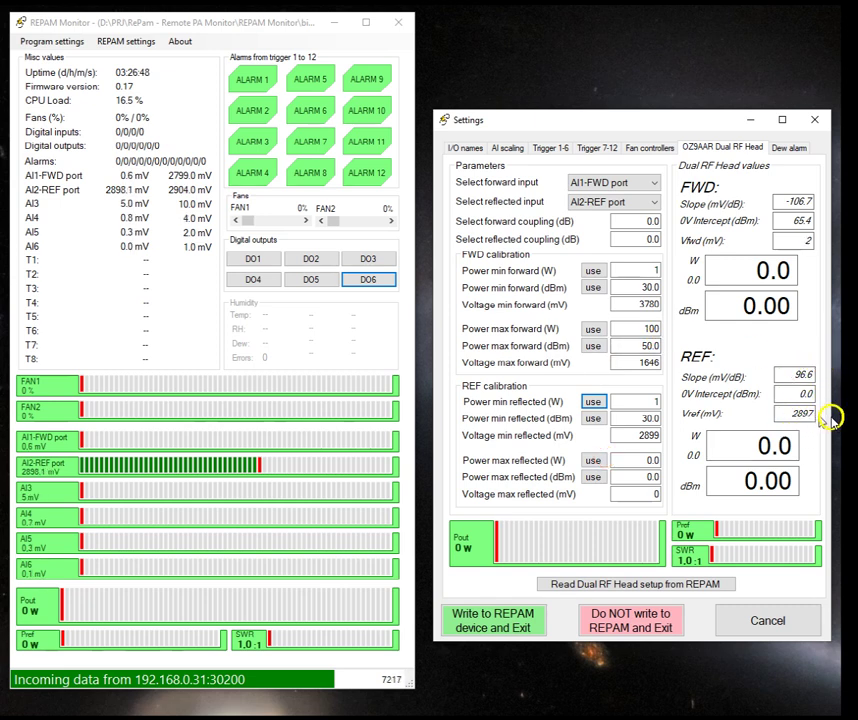
Set the maximum reflected power to 5 W and capture its dBm value and the reflected port voltage as the upper calibration point.
{"action": "left_click", "coordinate": [652, 459]}
{"action": "left_click", "coordinate": [652, 459]}
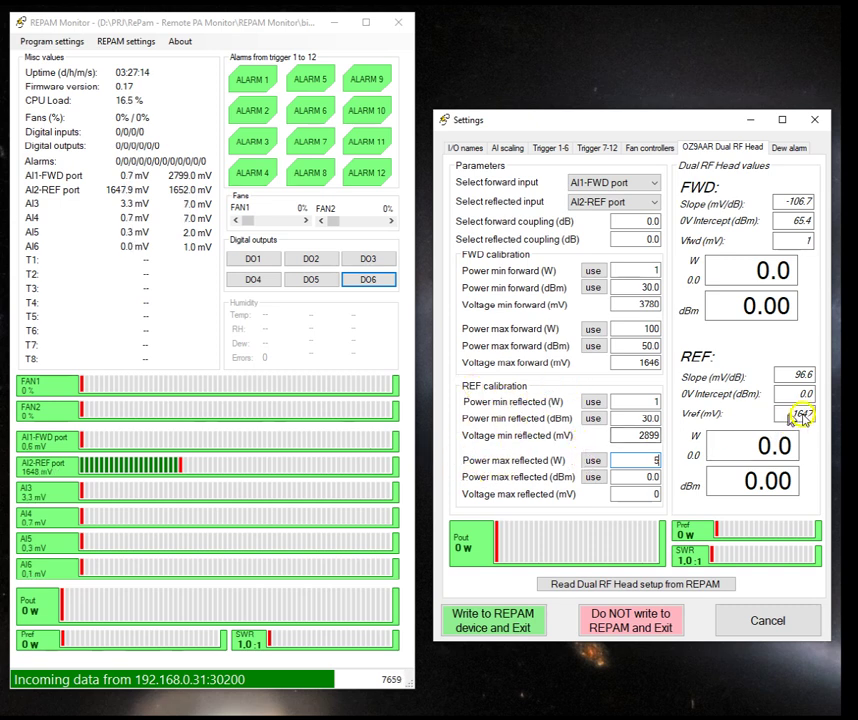
{"action": "left_click", "coordinate": [610, 464]}
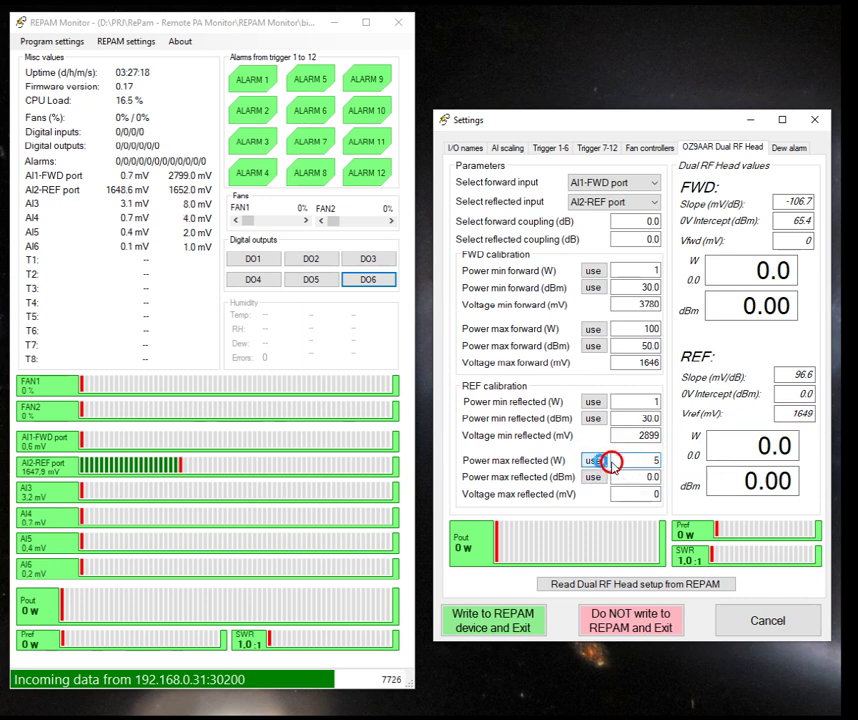
{"action": "left_click", "coordinate": [592, 460]}
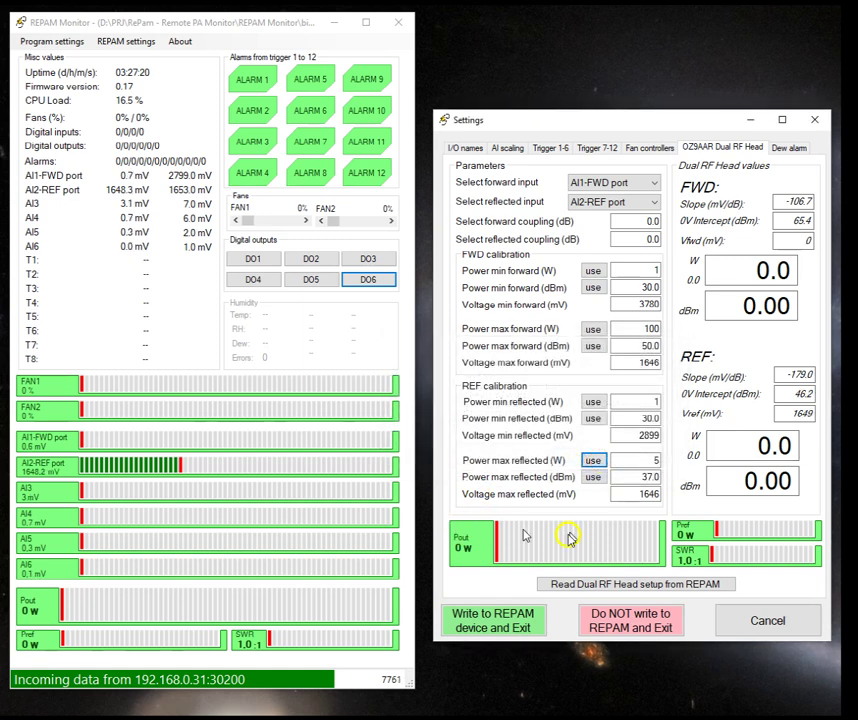
Compare the captured calibration voltages of the reflected port with the maximum power and voltage entries of the forward port.
{"action": "double_click", "coordinate": [662, 494]}
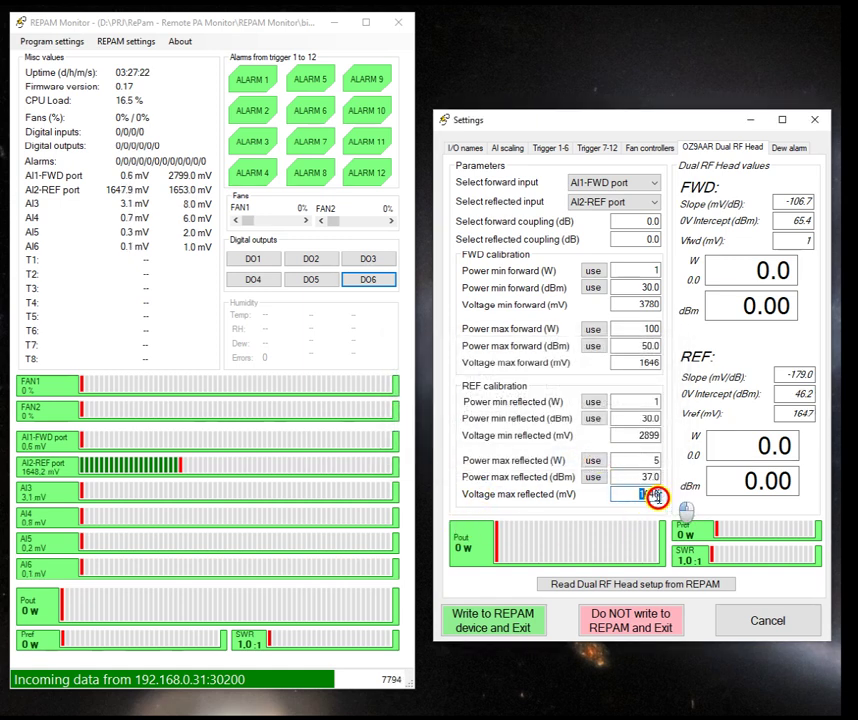
{"action": "double_click", "coordinate": [670, 436]}
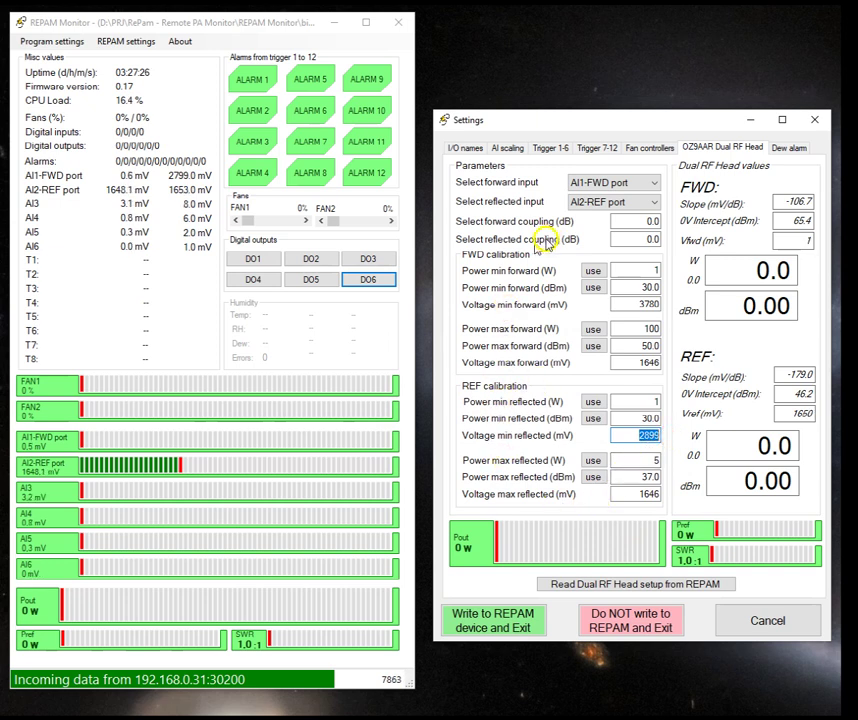
{"action": "double_click", "coordinate": [646, 330]}
{"action": "double_click", "coordinate": [651, 364]}
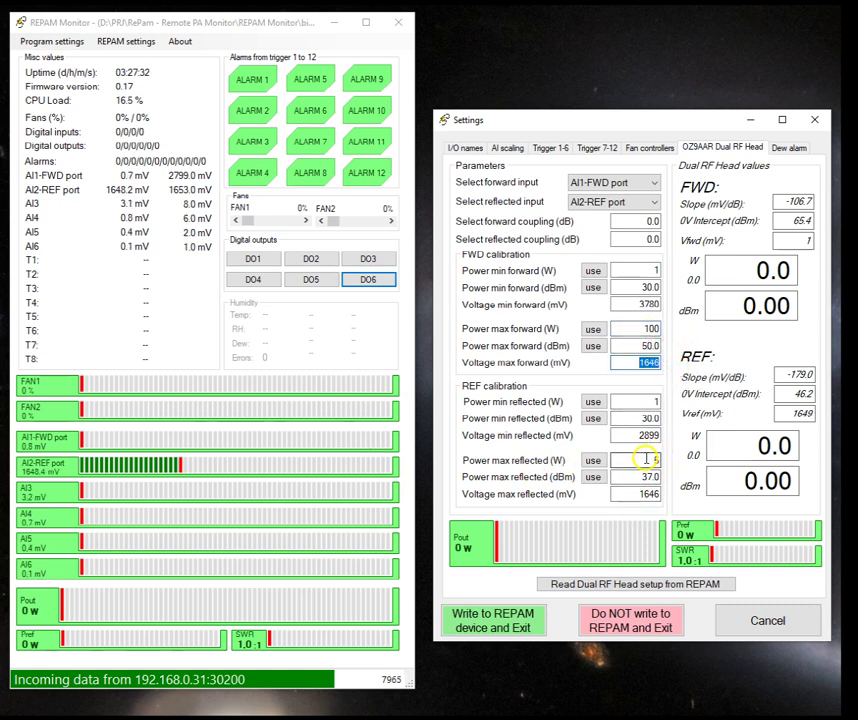
{"action": "mouse_move", "coordinate": [641, 494]}
{"action": "left_mouse_down"}
{"action": "mouse_move", "coordinate": [677, 496]}
{"action": "mouse_move", "coordinate": [634, 497]}
{"action": "left_mouse_up"}
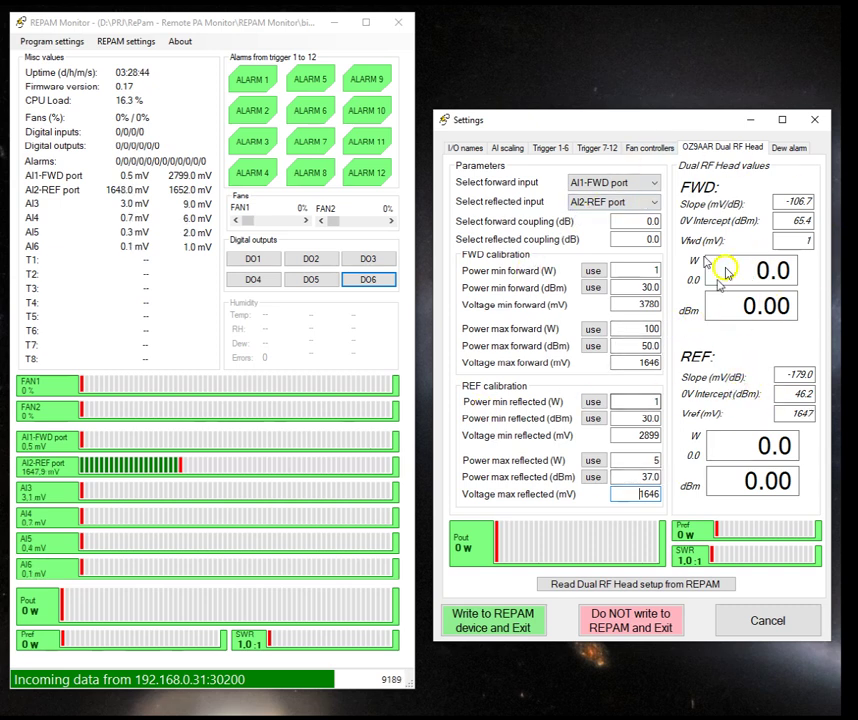
Write the calibration to the REPAM device, and reopen the device settings window beside the monitor readings.
{"action": "left_click", "coordinate": [513, 625]}
{"action": "left_click", "coordinate": [580, 395]}
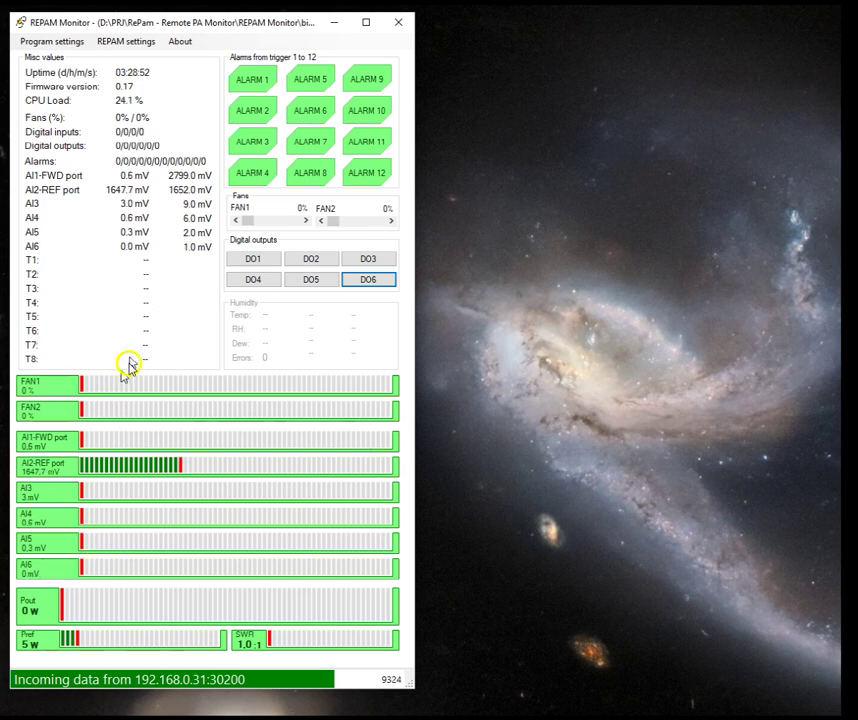
{"action": "left_click", "coordinate": [127, 47]}
{"action": "left_click", "coordinate": [155, 57]}
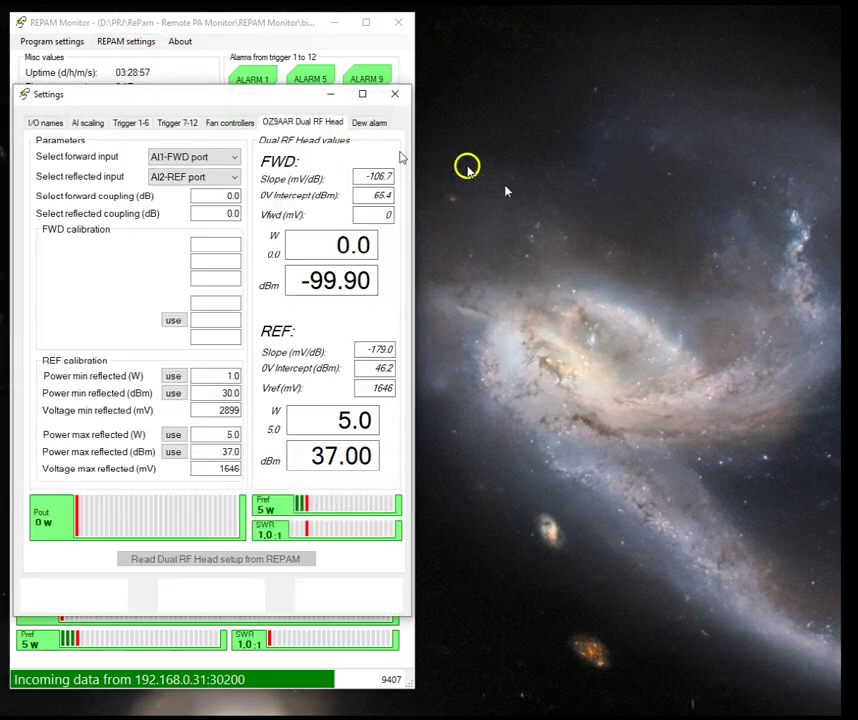
{"action": "left_click", "coordinate": [208, 96]}
{"action": "left_click_drag", "start_coordinate": [208, 96], "coordinate": [607, 110]}
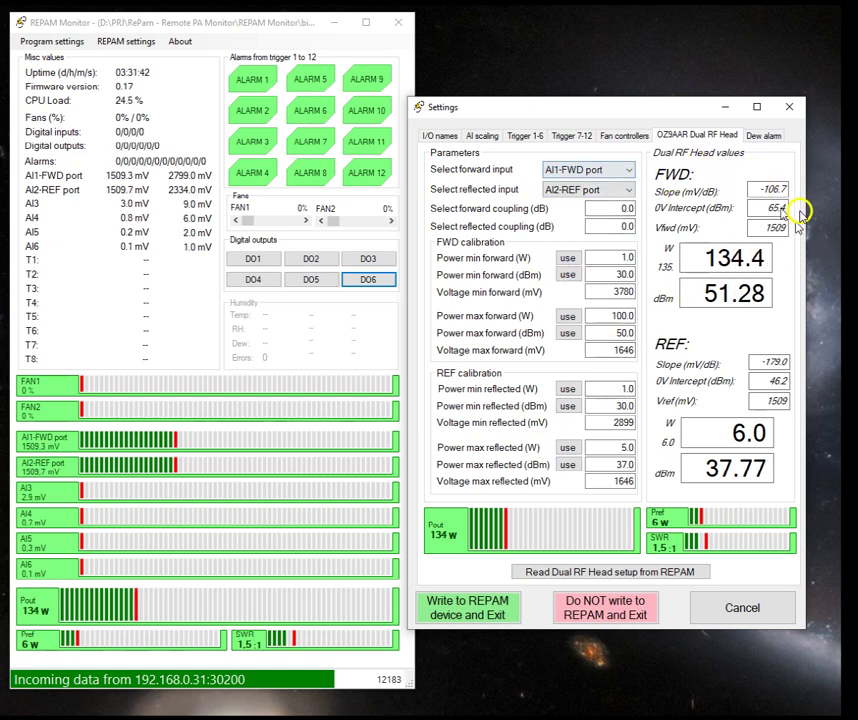
Set input trigger 1 to switch DO1 on when the SWR is above a threshold of 3.
{"action": "left_click", "coordinate": [530, 136]}
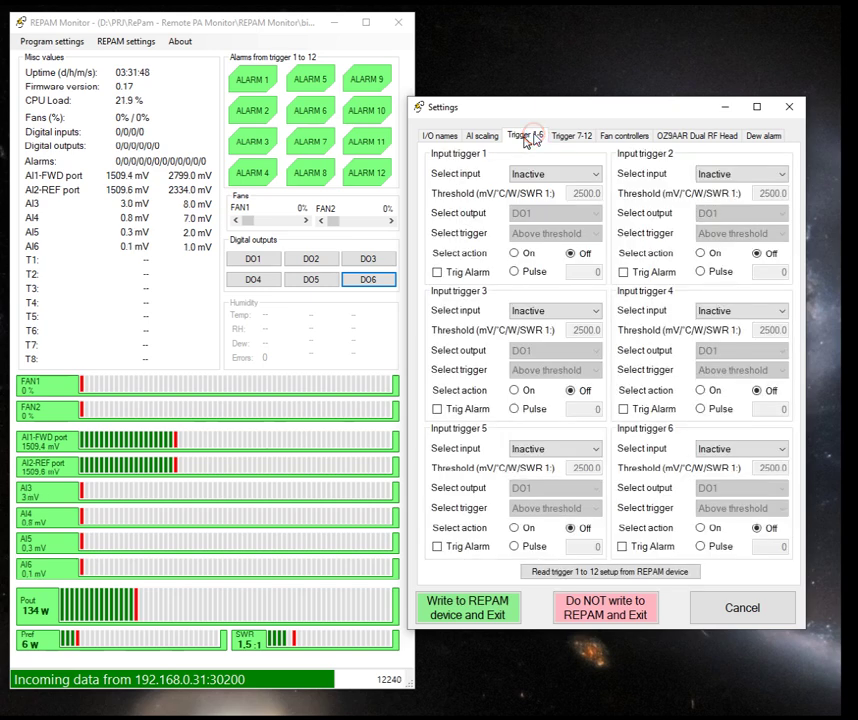
{"action": "left_click", "coordinate": [588, 174]}
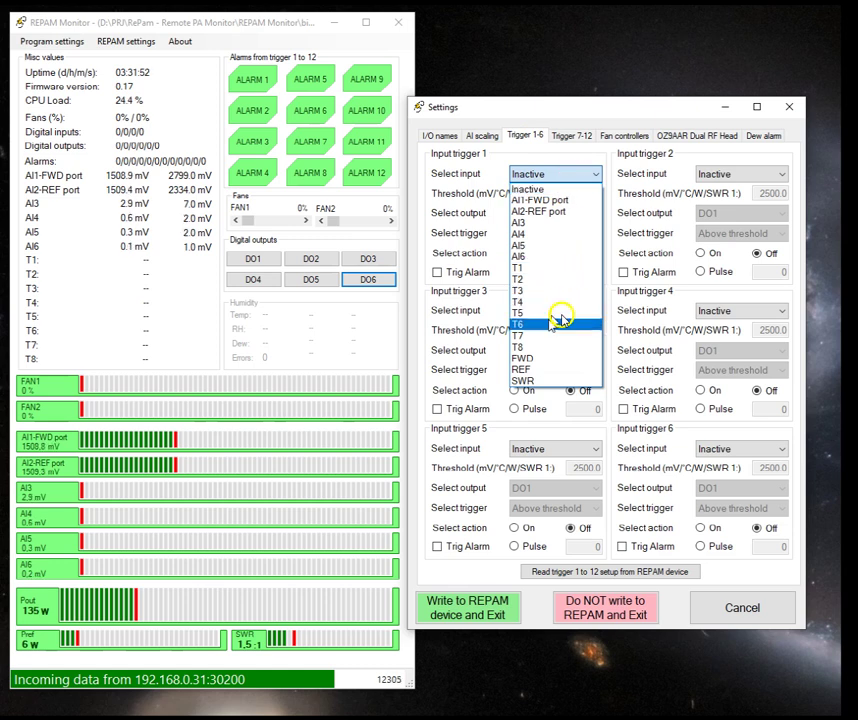
{"action": "left_click", "coordinate": [545, 380]}
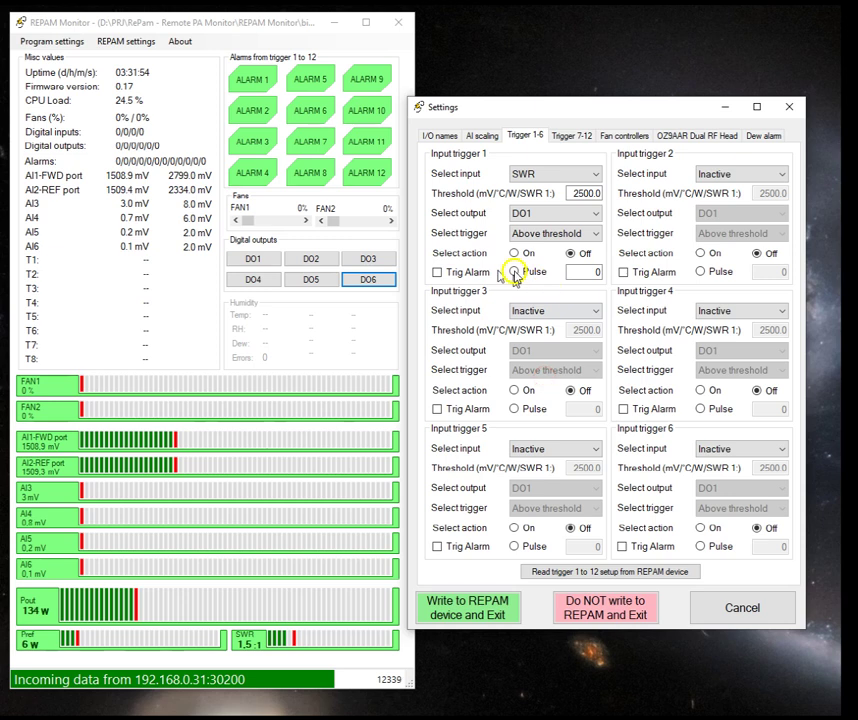
{"action": "double_click", "coordinate": [586, 194]}
{"action": "left_click_drag", "start_coordinate": [584, 194], "coordinate": [632, 192]}
{"action": "type", "text": "3"}
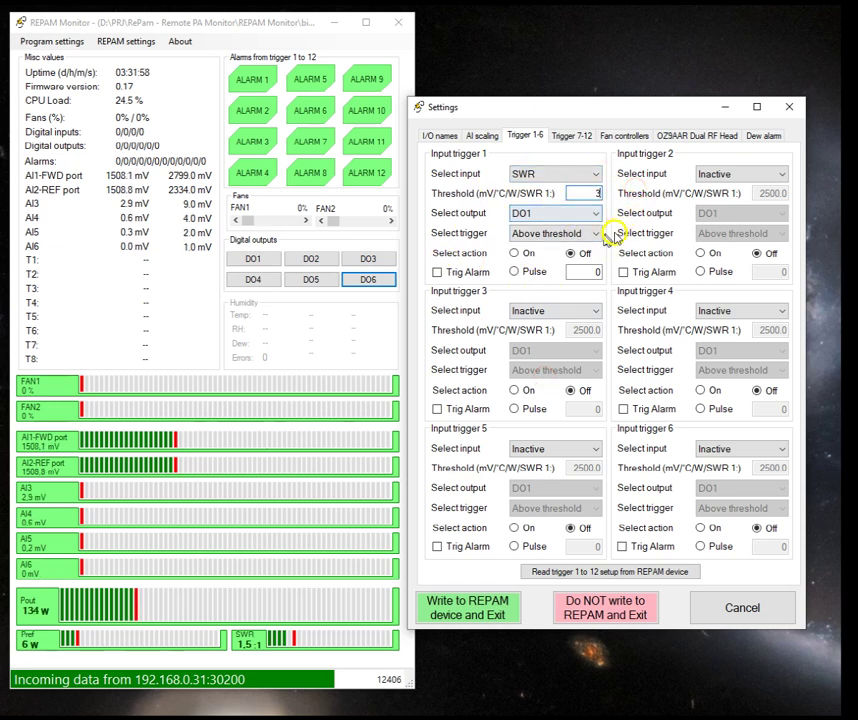
{"action": "left_click", "coordinate": [531, 255]}
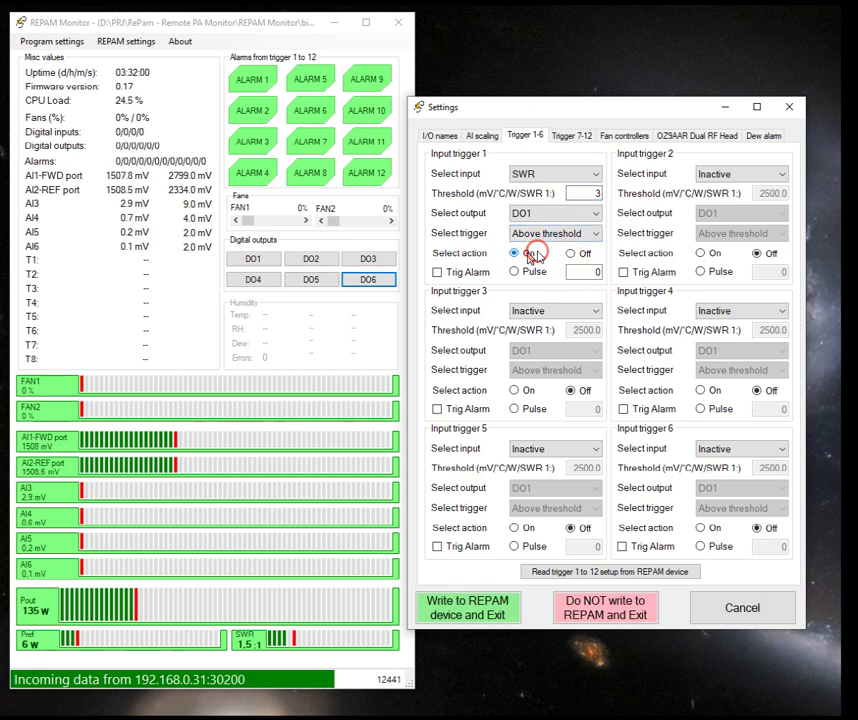
{"action": "left_click", "coordinate": [557, 212]}
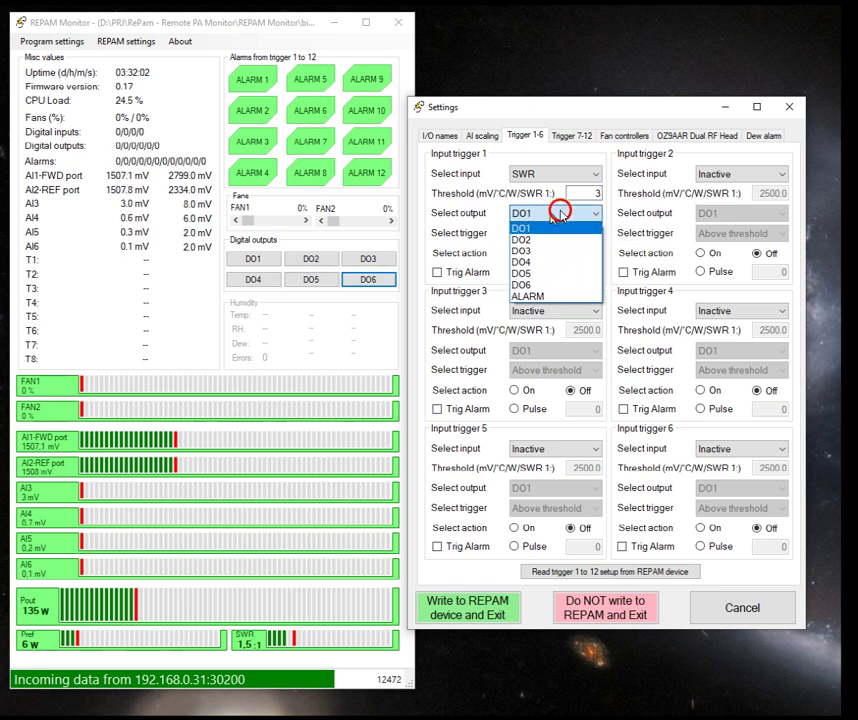
{"action": "left_click", "coordinate": [558, 215]}
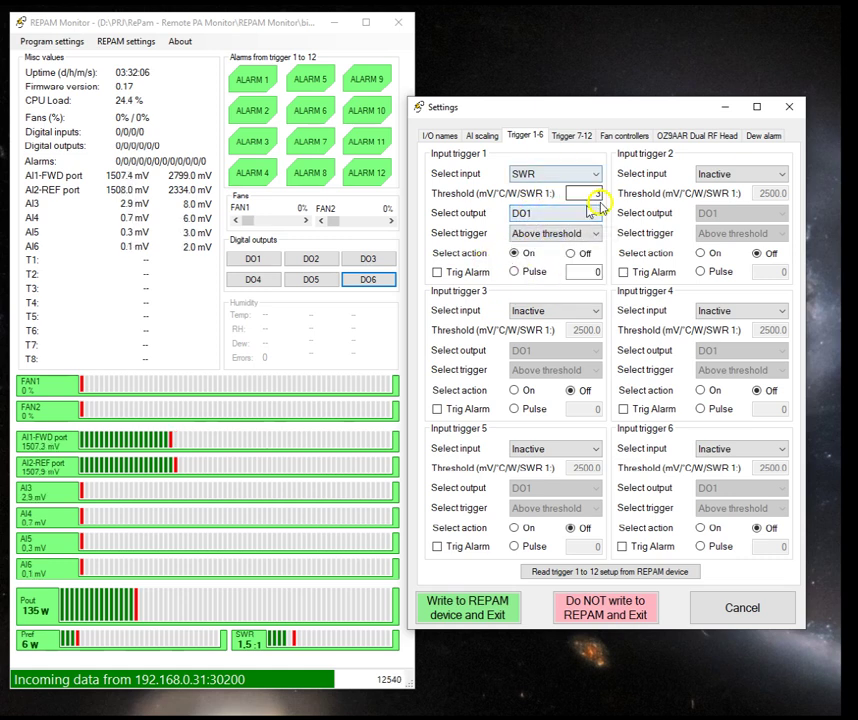
Try the Off action and a pulse of 100 for input trigger 1, and return its action to On.
{"action": "left_click", "coordinate": [577, 254]}
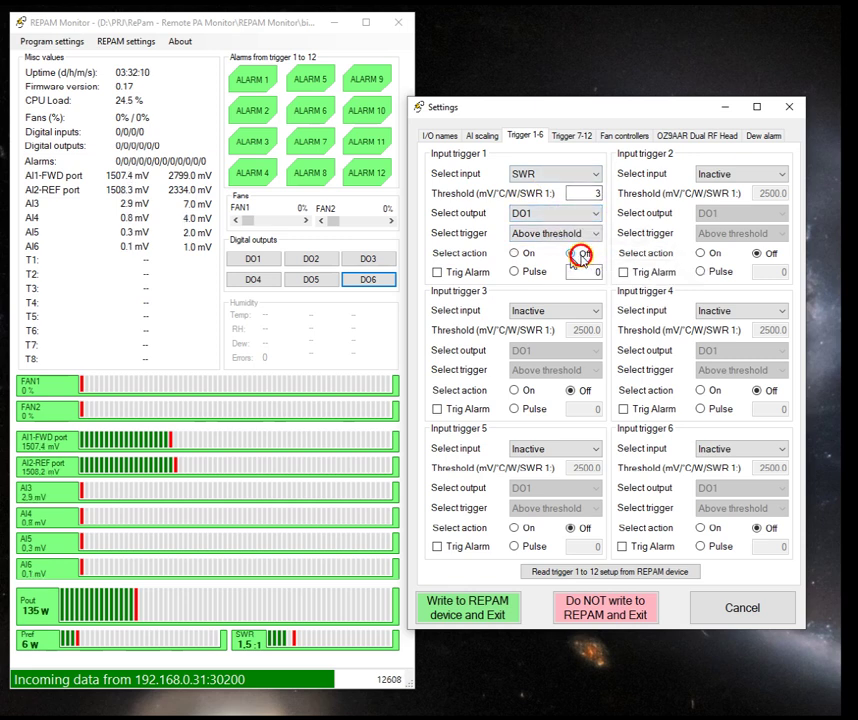
{"action": "left_click_drag", "start_coordinate": [590, 272], "coordinate": [619, 285]}
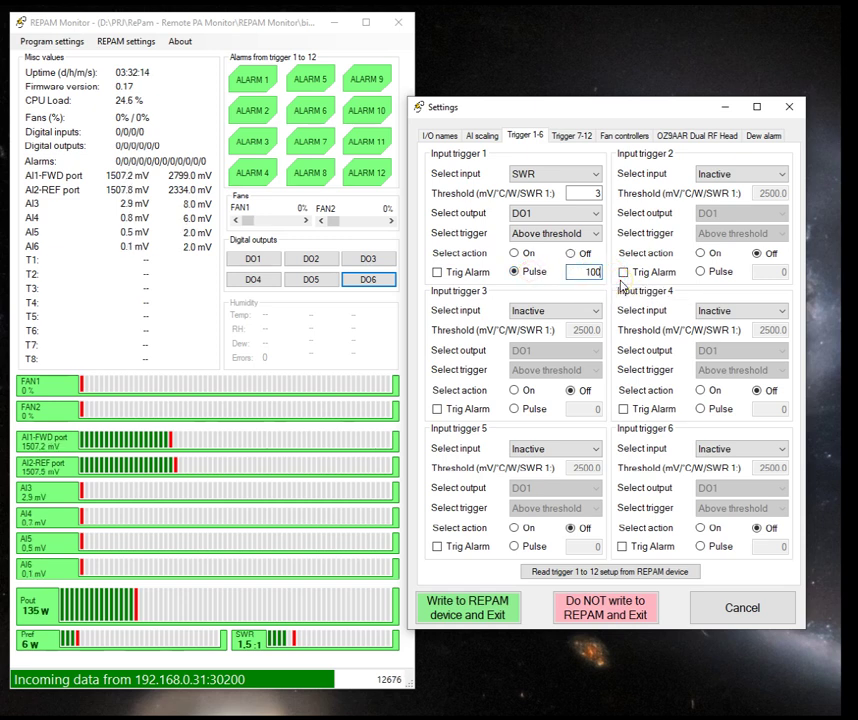
{"action": "left_click_drag", "start_coordinate": [588, 268], "coordinate": [640, 265]}
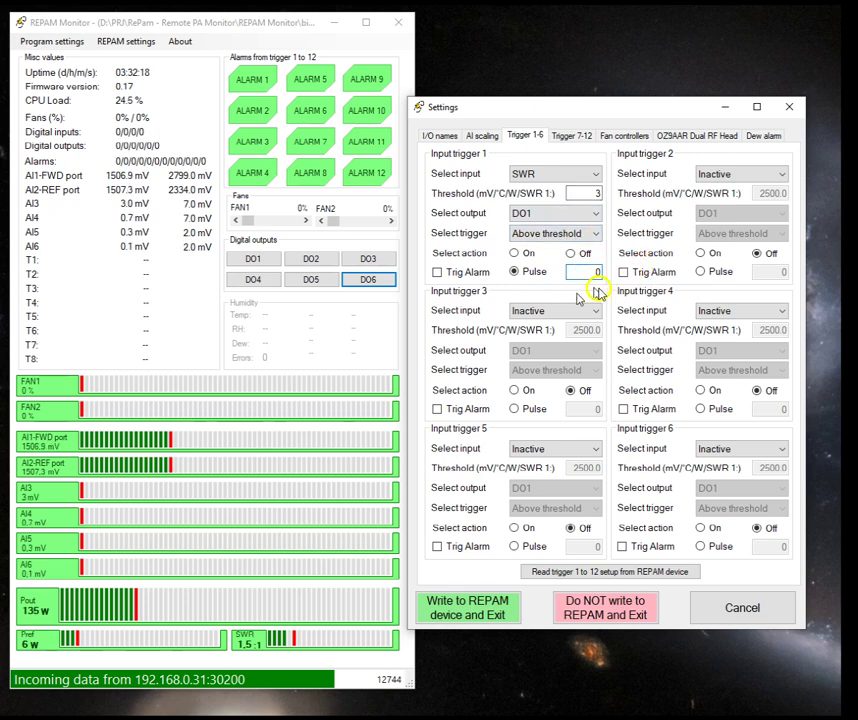
{"action": "left_click", "coordinate": [530, 253]}
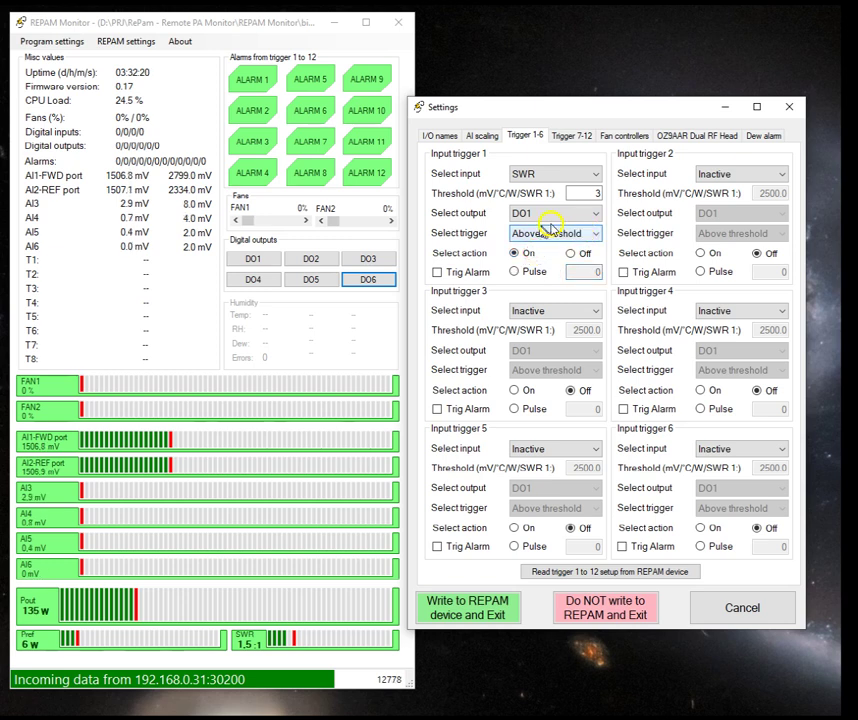
Try FWD power with a threshold of 150 as the source of input trigger 1, and set the trigger back to Inactive.
{"action": "left_click", "coordinate": [570, 173]}
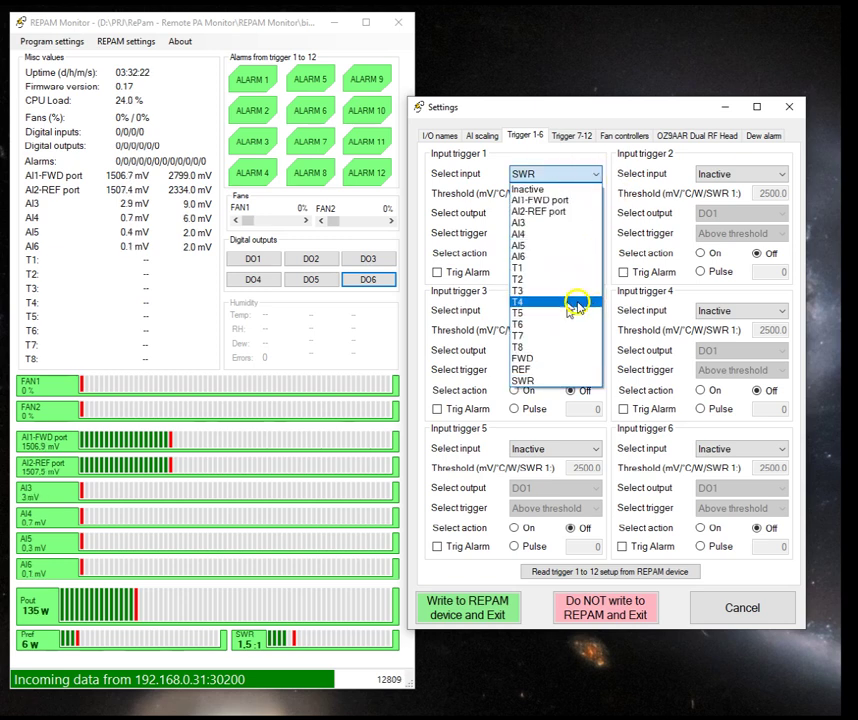
{"action": "left_click", "coordinate": [580, 358]}
{"action": "left_click", "coordinate": [590, 193]}
{"action": "double_click", "coordinate": [590, 193]}
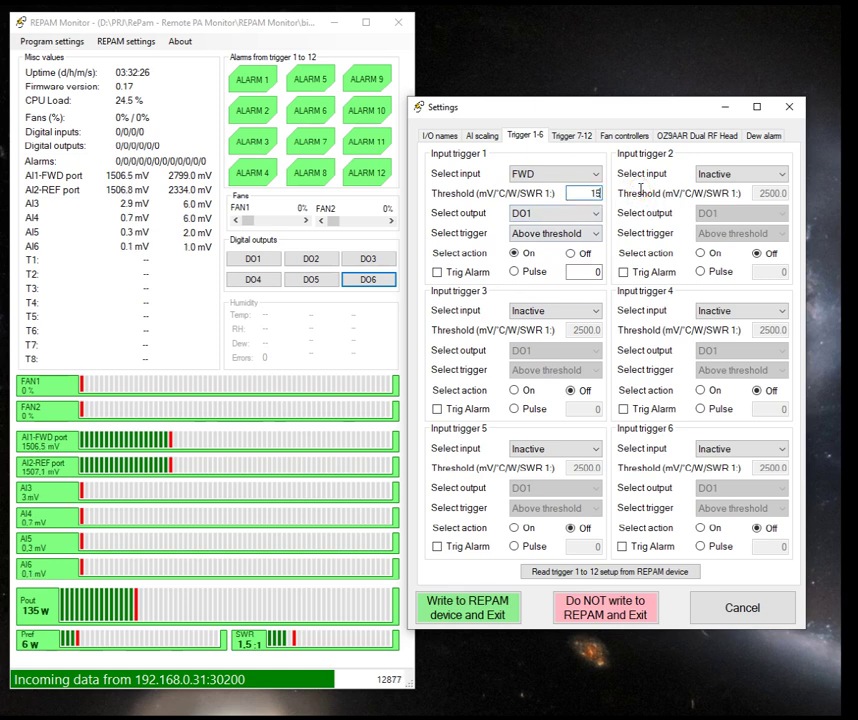
{"action": "left_click", "coordinate": [575, 230]}
{"action": "double_click", "coordinate": [585, 193]}
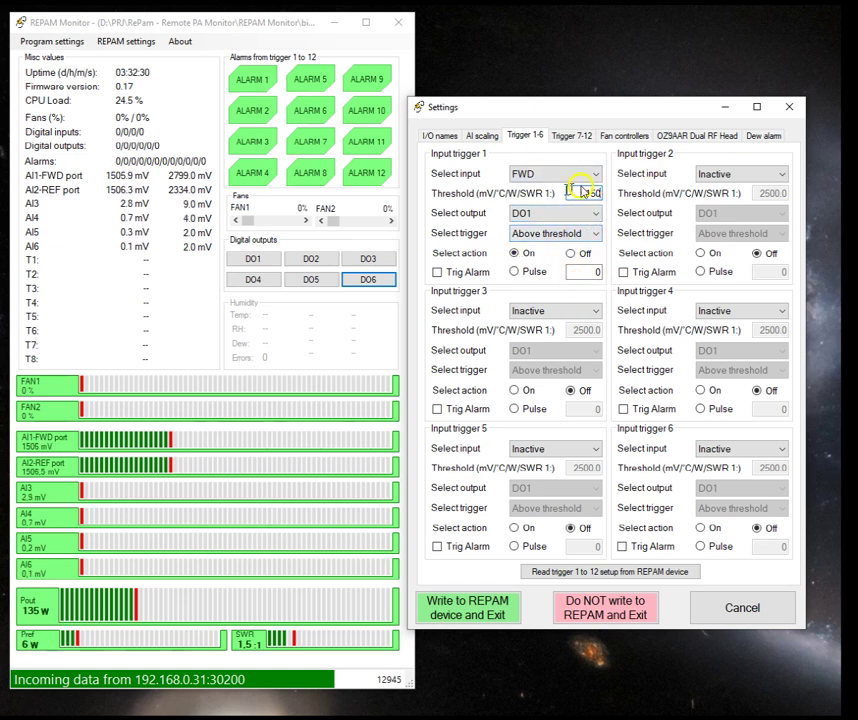
{"action": "left_click", "coordinate": [596, 173]}
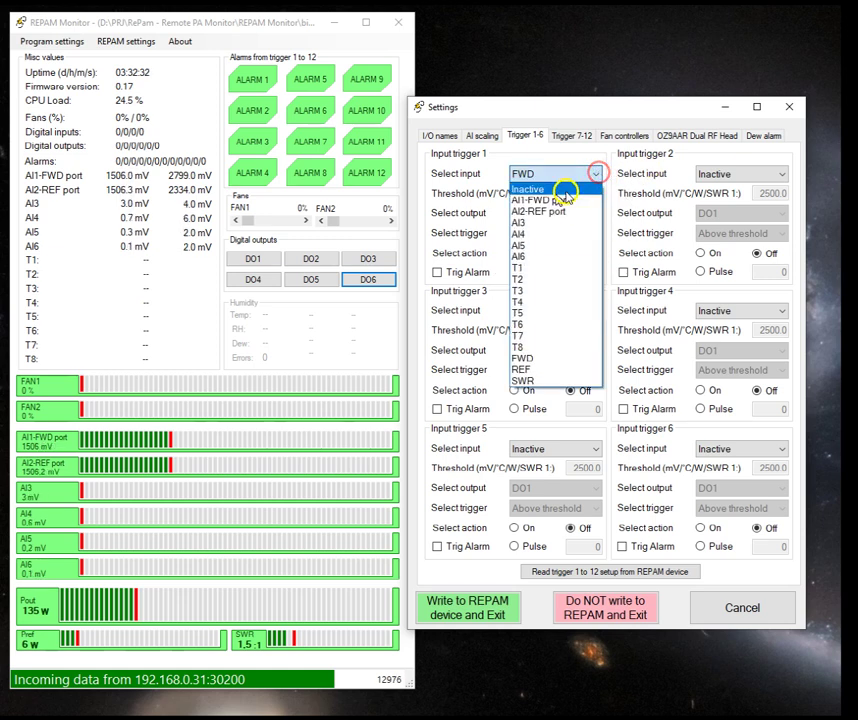
{"action": "left_click", "coordinate": [565, 190]}
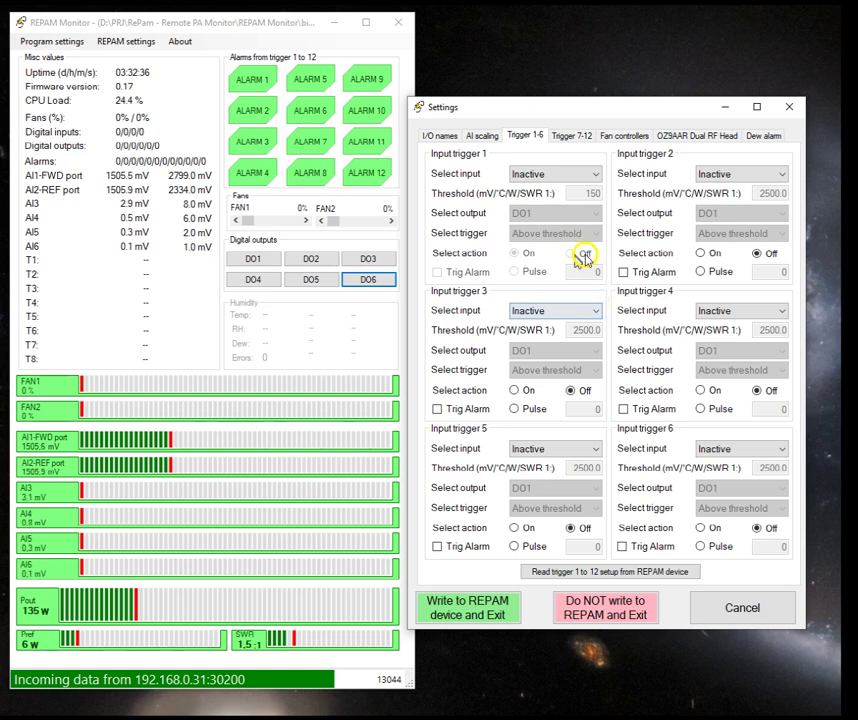
Review the forward and reflected calibration entries of the dual RF head, and close the settings without writing to the device.
{"action": "left_click", "coordinate": [687, 140]}
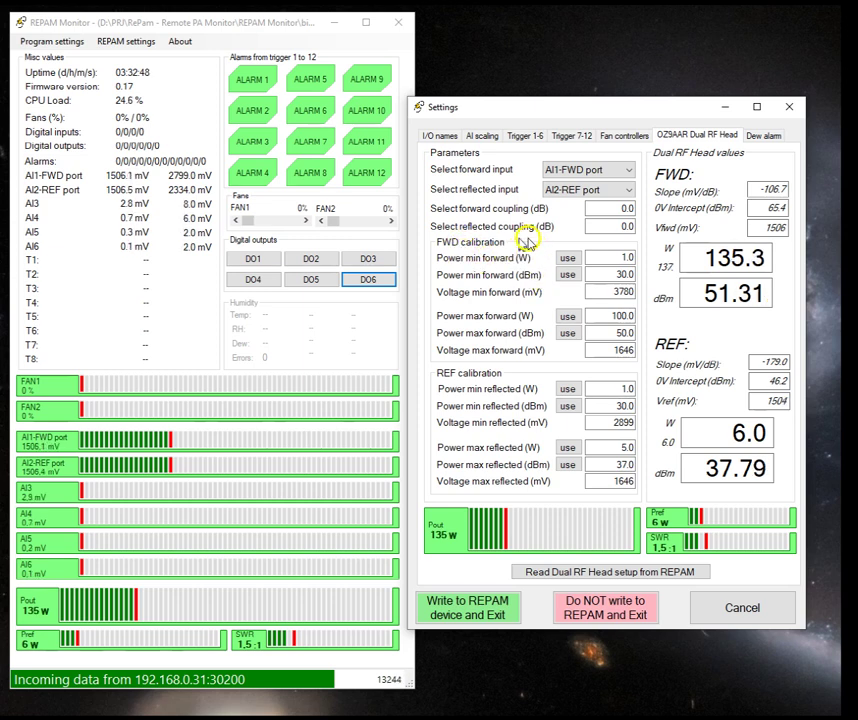
{"action": "left_click_drag", "start_coordinate": [617, 255], "coordinate": [657, 272]}
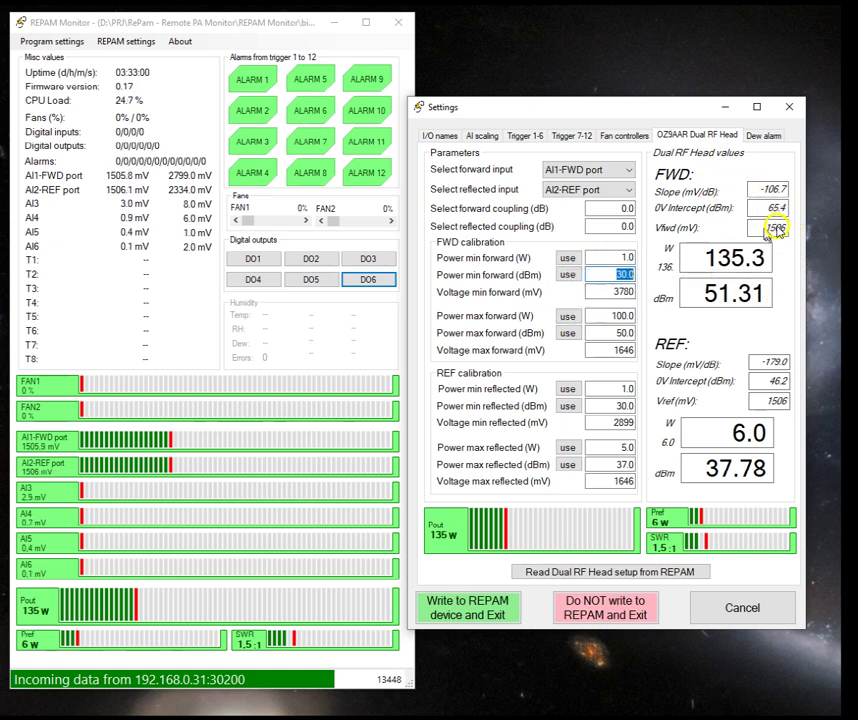
{"action": "left_click", "coordinate": [617, 291]}
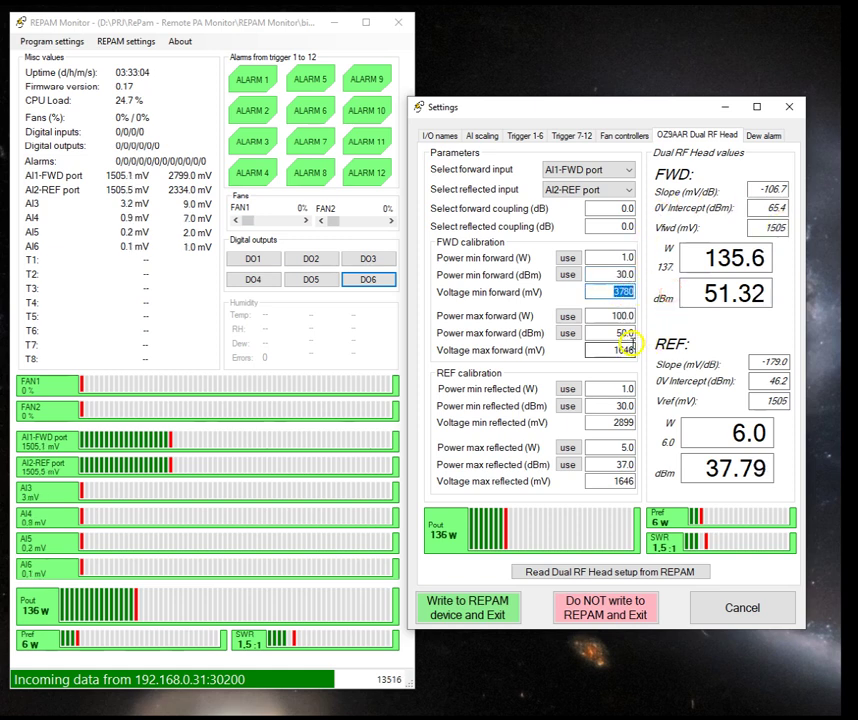
{"action": "left_click", "coordinate": [620, 350]}
{"action": "left_click", "coordinate": [620, 423]}
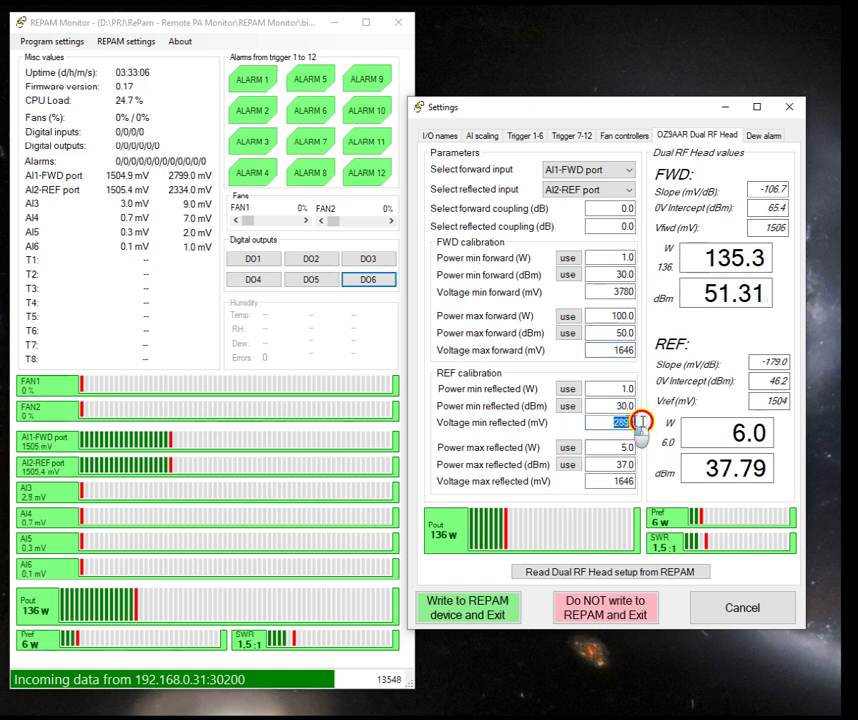
{"action": "left_click", "coordinate": [622, 481]}
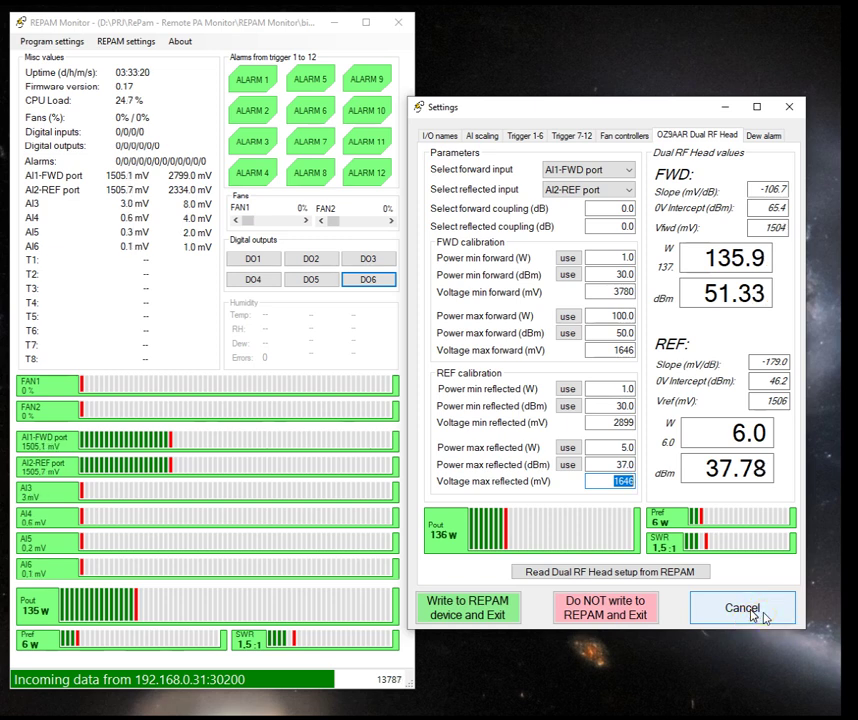
{"action": "left_click", "coordinate": [763, 613]}
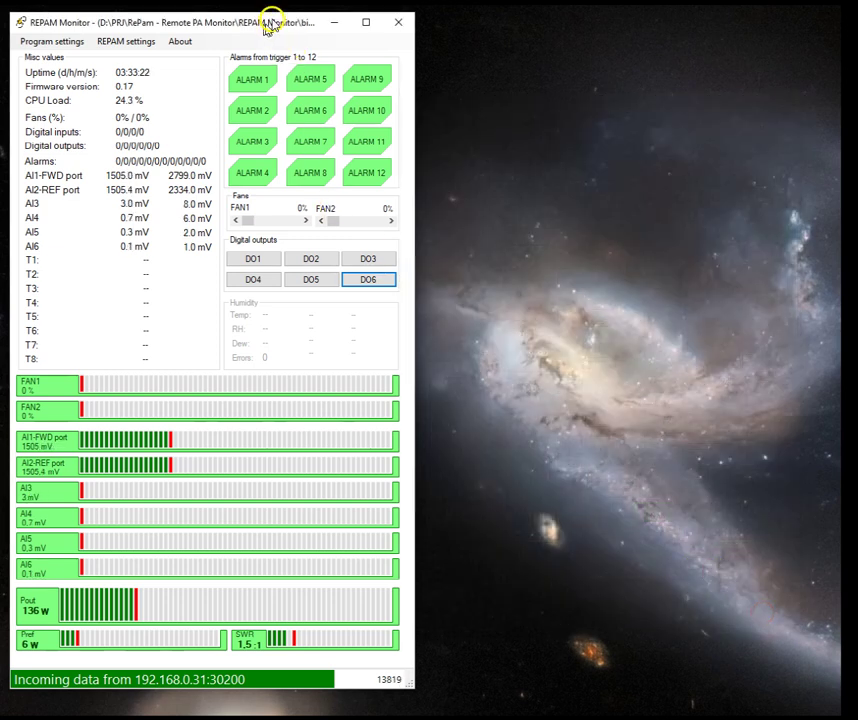